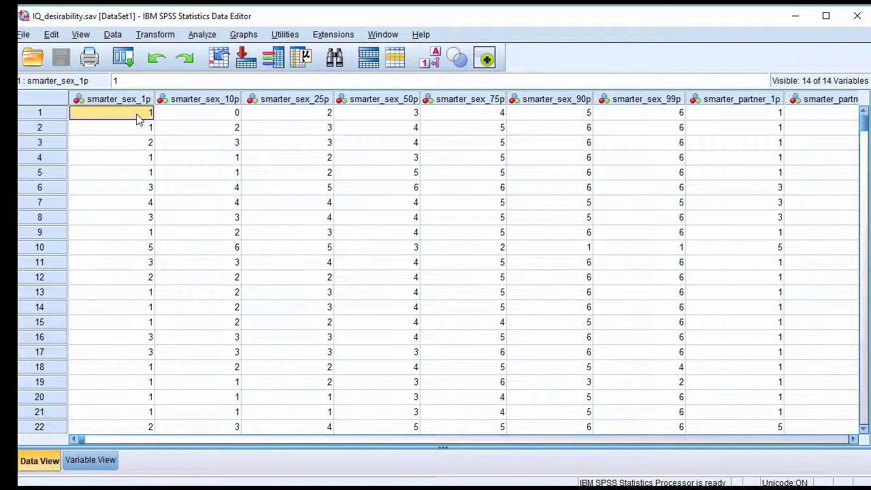
# Show the variable definitions with the Name column widened, and examine the smarter_sex variables from 1p to 99p
pyautogui.click(109, 460)
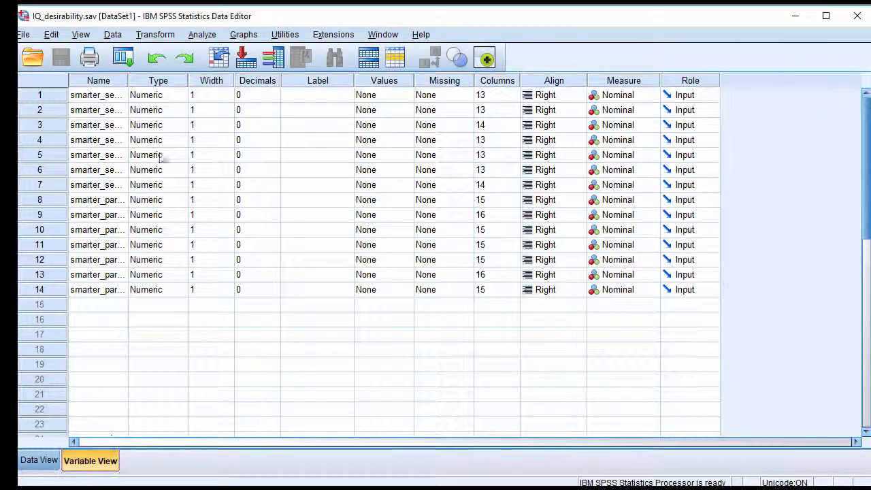
pyautogui.moveTo(128, 80); pyautogui.dragTo(319, 80)
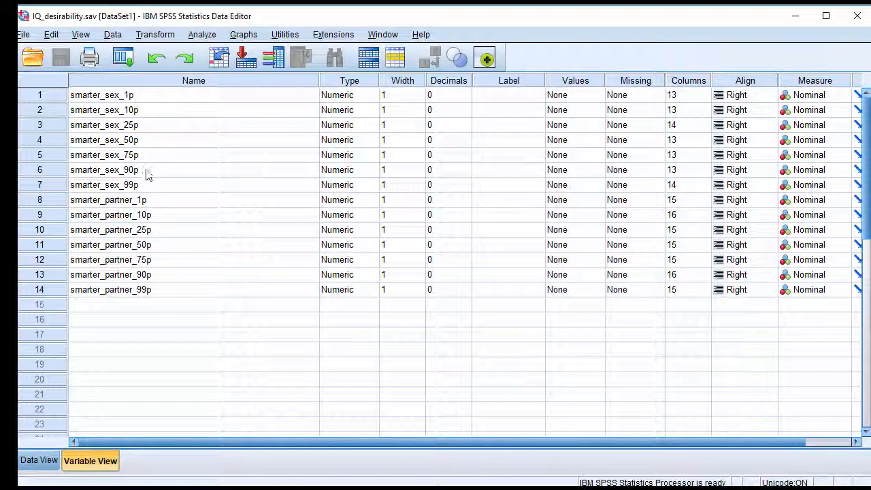
pyautogui.click(135, 97)
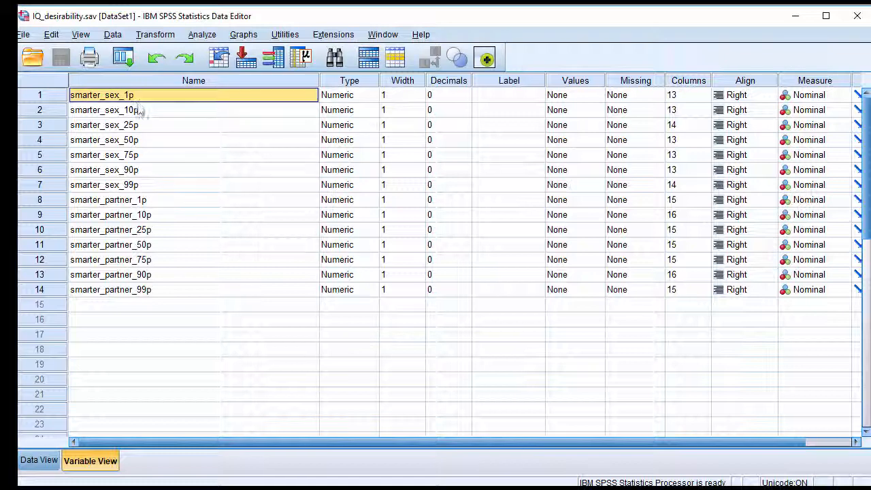
pyautogui.click(140, 125)
pyautogui.click(143, 155)
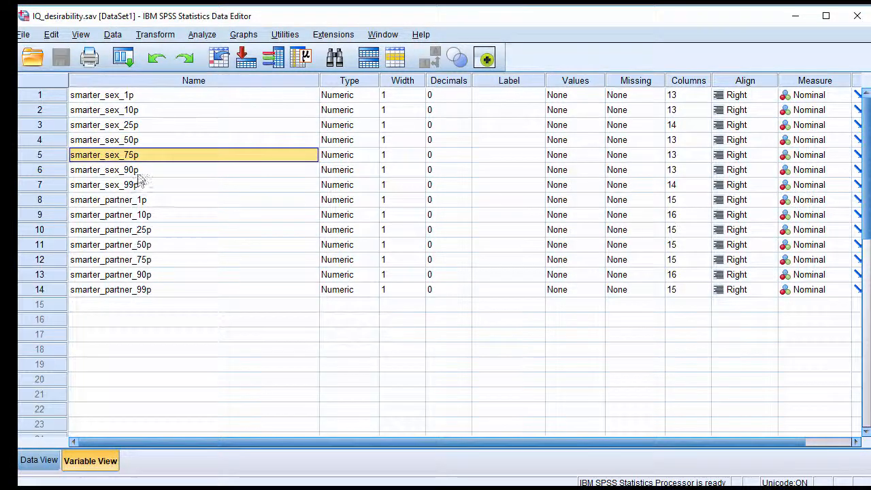
pyautogui.click(145, 170)
pyautogui.click(146, 186)
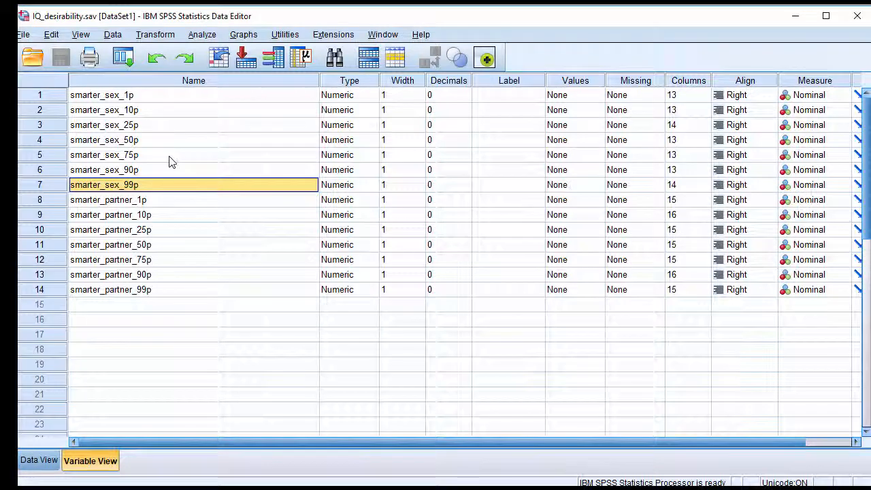
pyautogui.click(133, 95)
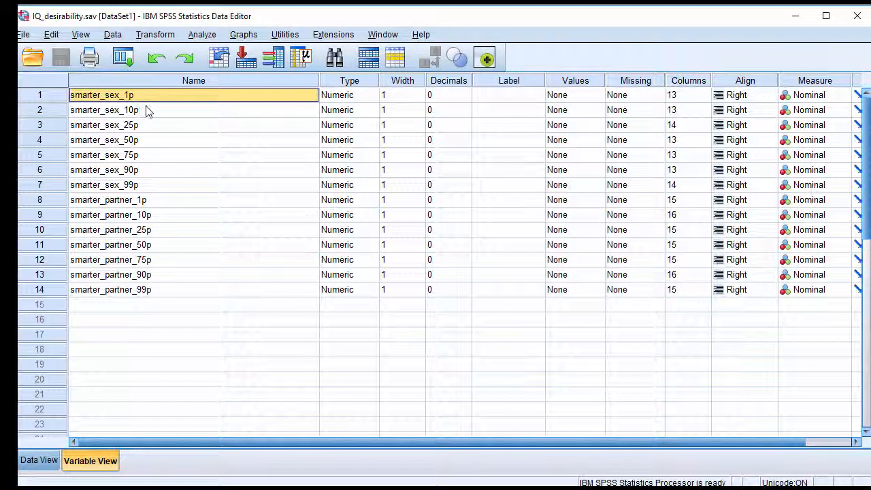
pyautogui.click(147, 113)
pyautogui.click(147, 99)
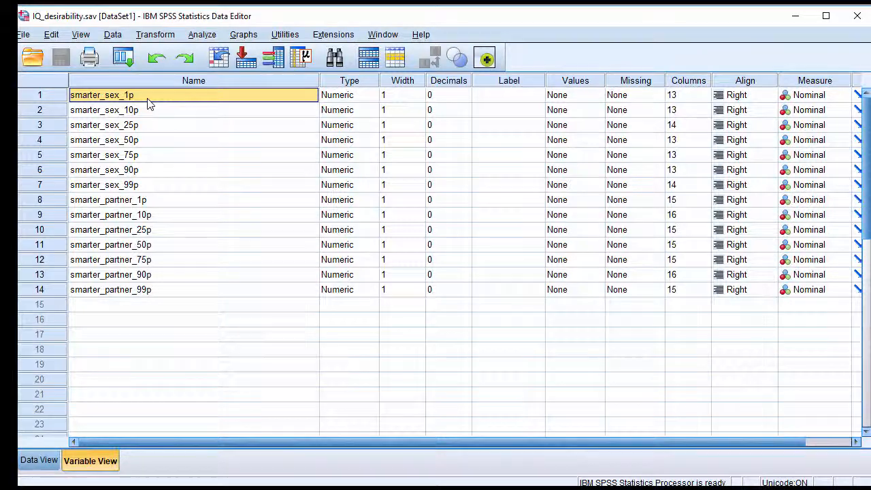
pyautogui.click(103, 110)
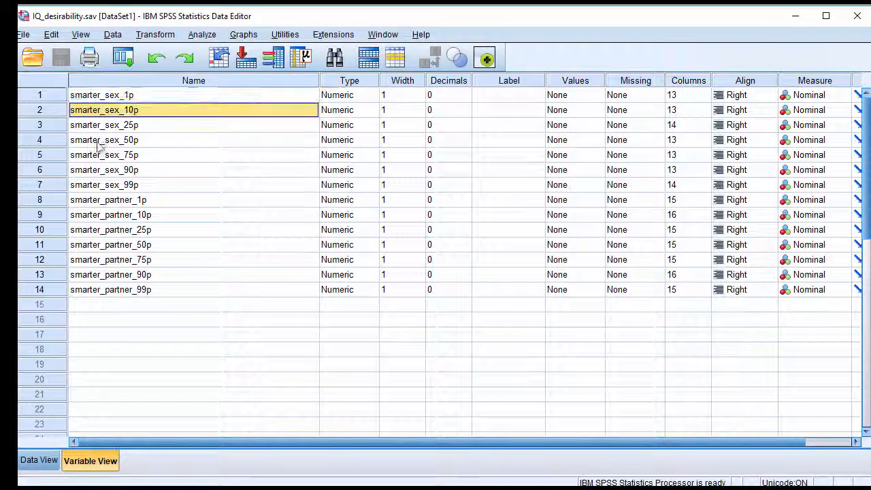
pyautogui.click(102, 185)
pyautogui.click(102, 100)
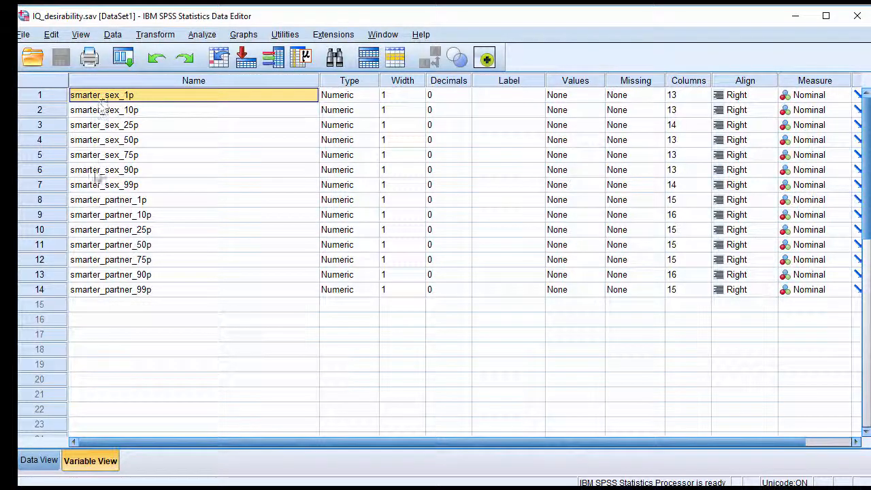
pyautogui.click(101, 183)
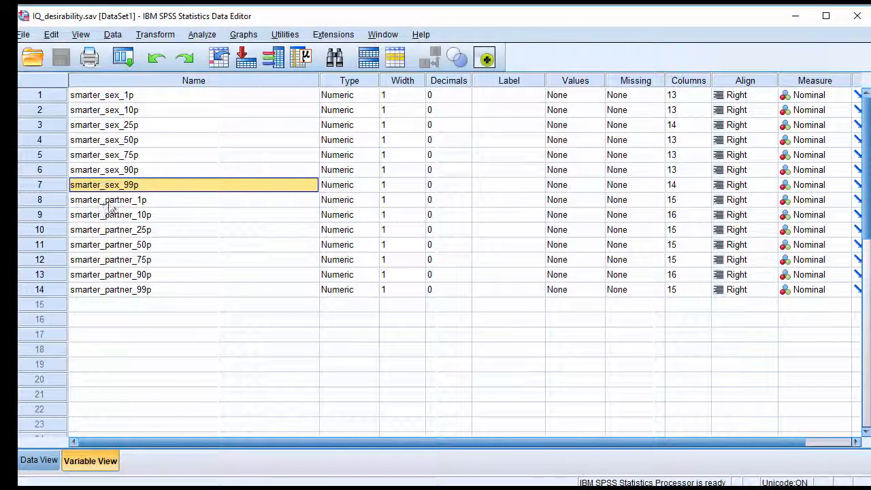
# Examine the smarter_partner variables from 1p to 99p and compare them with the smarter_sex set
pyautogui.click(108, 200)
pyautogui.click(112, 230)
pyautogui.moveTo(109, 205); pyautogui.dragTo(112, 288)
pyautogui.click(112, 229)
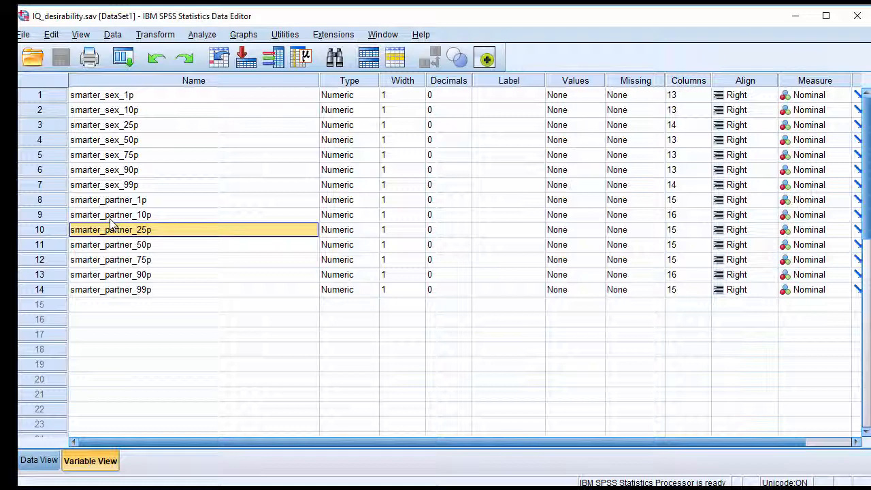
pyautogui.click(116, 200)
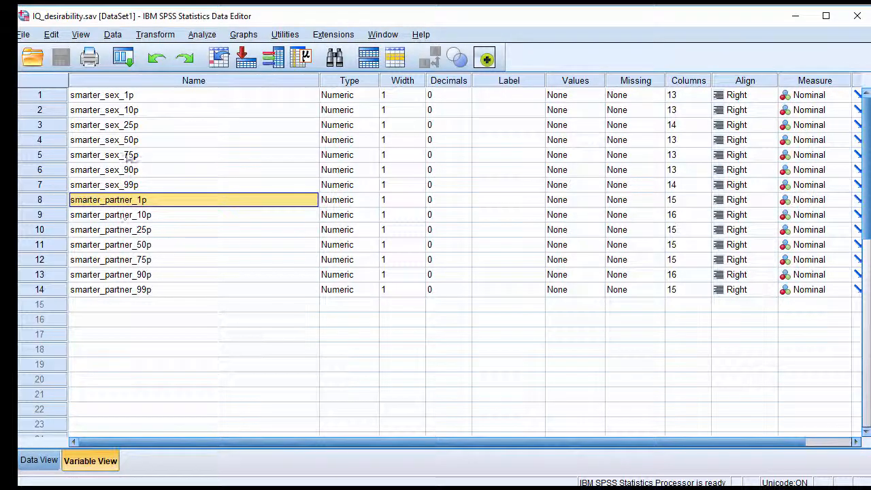
pyautogui.click(121, 95)
pyautogui.click(121, 200)
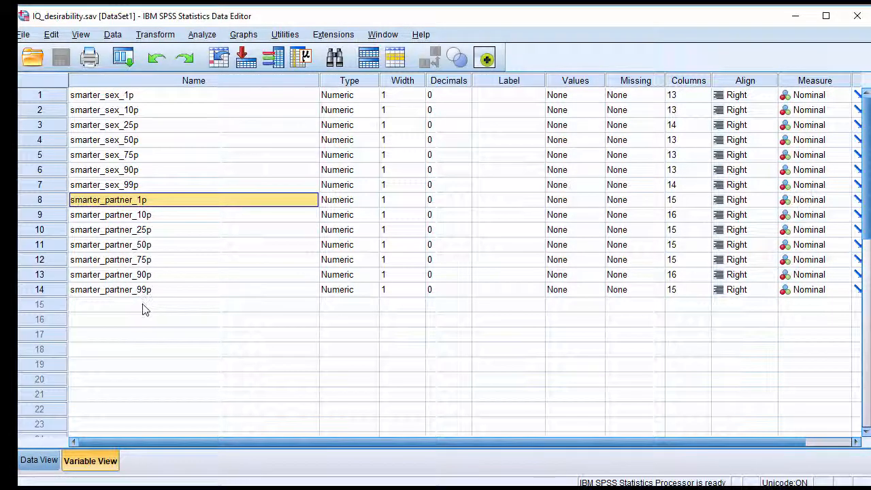
# Start a General Linear Model Repeated Measures analysis and add a within-subject factor named type with 2 levels
pyautogui.click(39, 461)
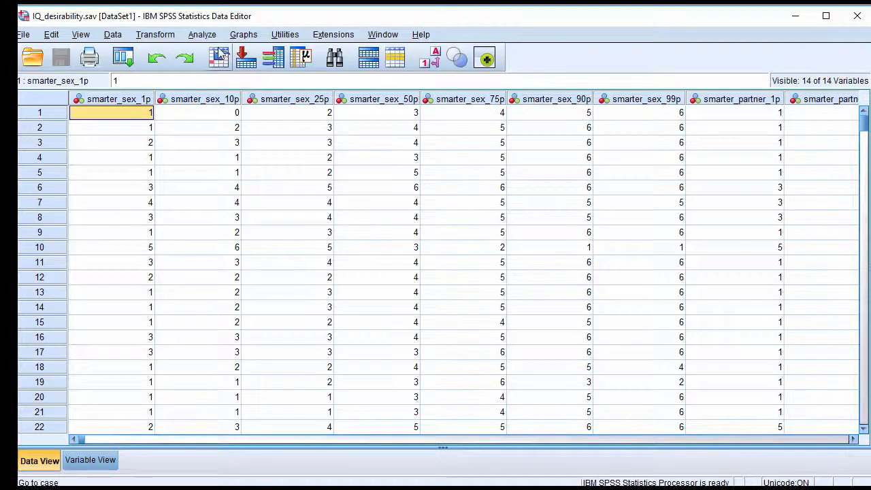
pyautogui.click(202, 34)
pyautogui.moveTo(304, 128)
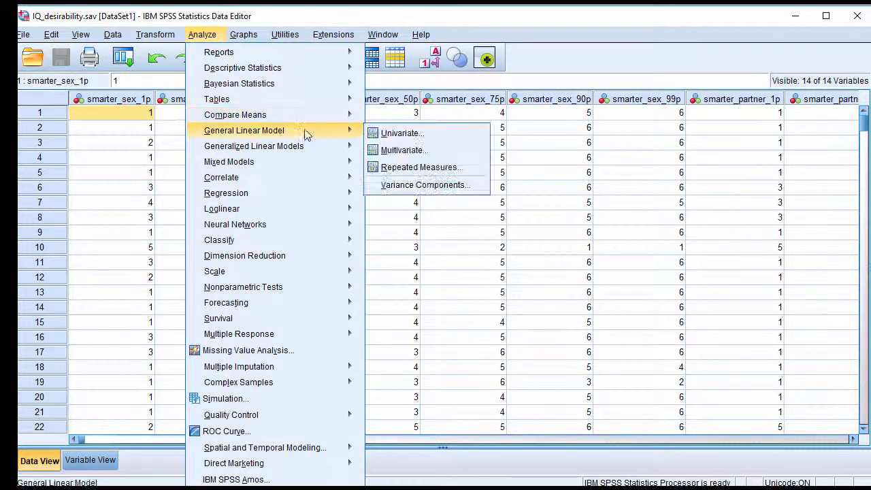
pyautogui.click(413, 170)
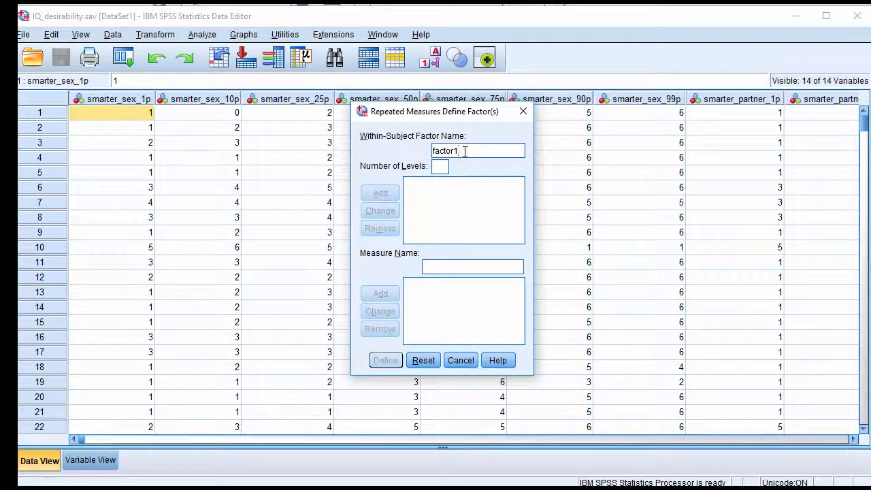
pyautogui.write('ftype')
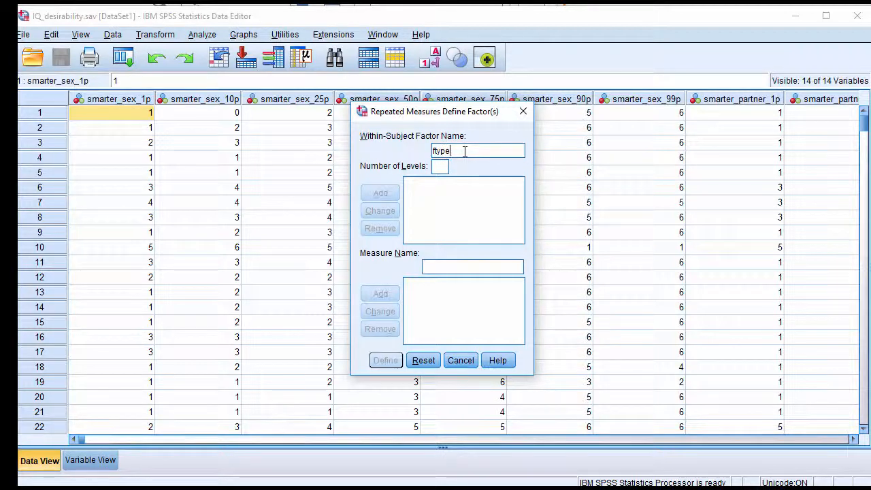
pyautogui.moveTo(467, 151); pyautogui.dragTo(375, 150)
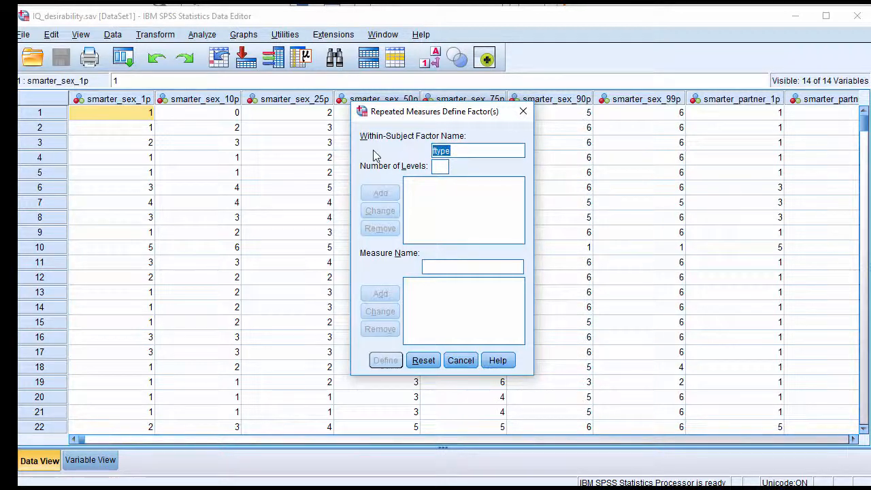
pyautogui.write('type')
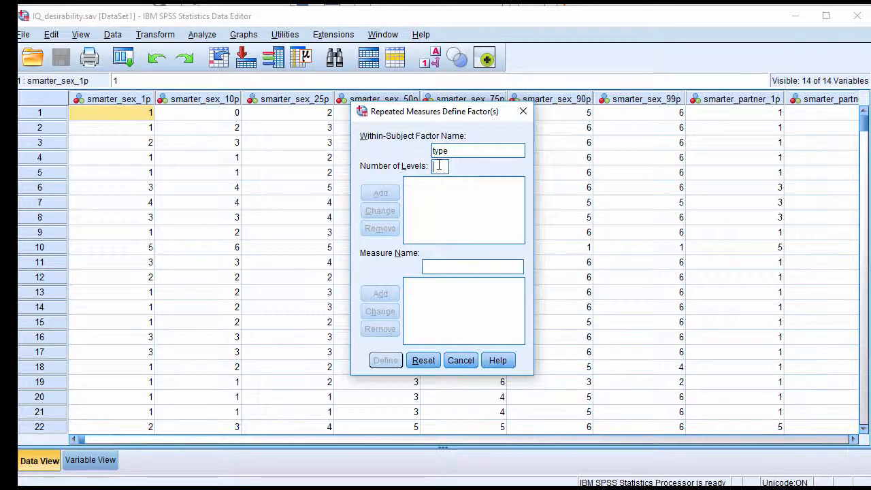
pyautogui.write('2')
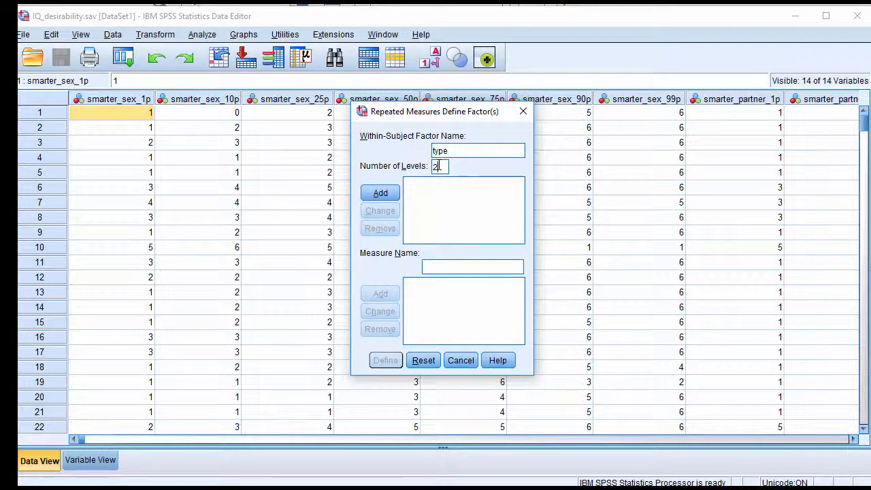
pyautogui.click(387, 196)
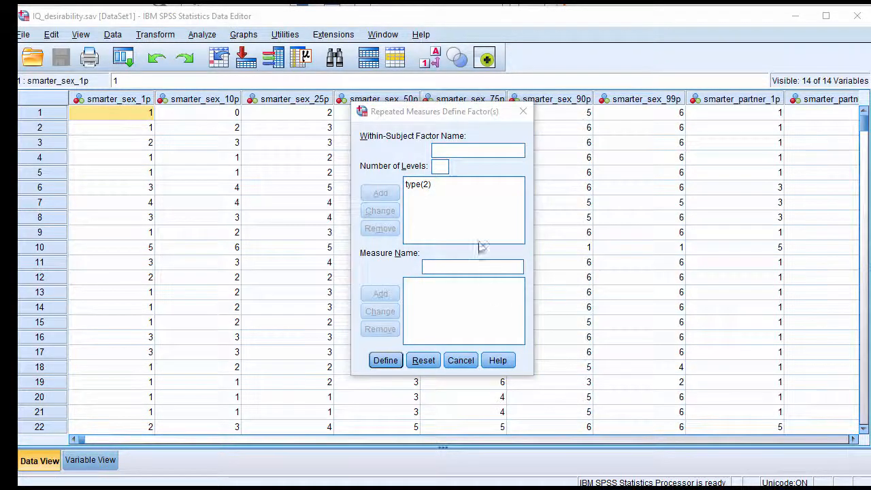
# Add a second within-subject factor named IQ_level with 7 levels and proceed to defining the analysis variables
pyautogui.click(442, 151)
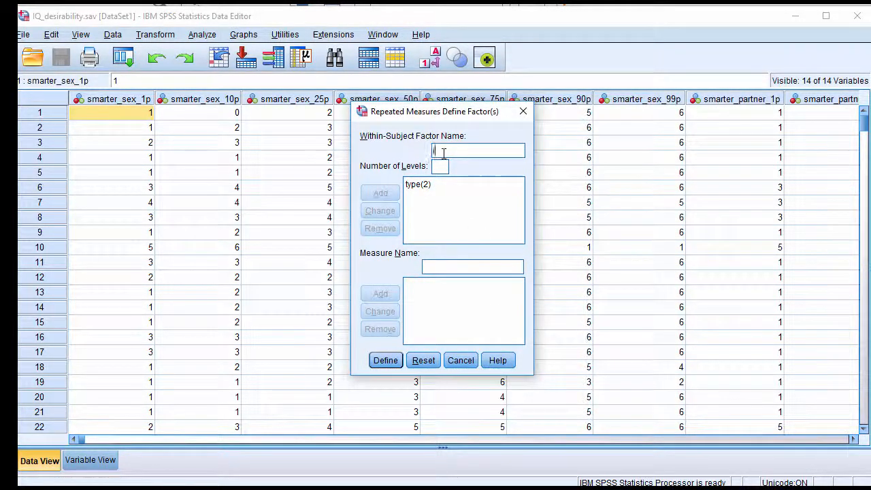
pyautogui.write('IQTlevel')
pyautogui.click(445, 167)
pyautogui.write('7')
pyautogui.click(380, 193)
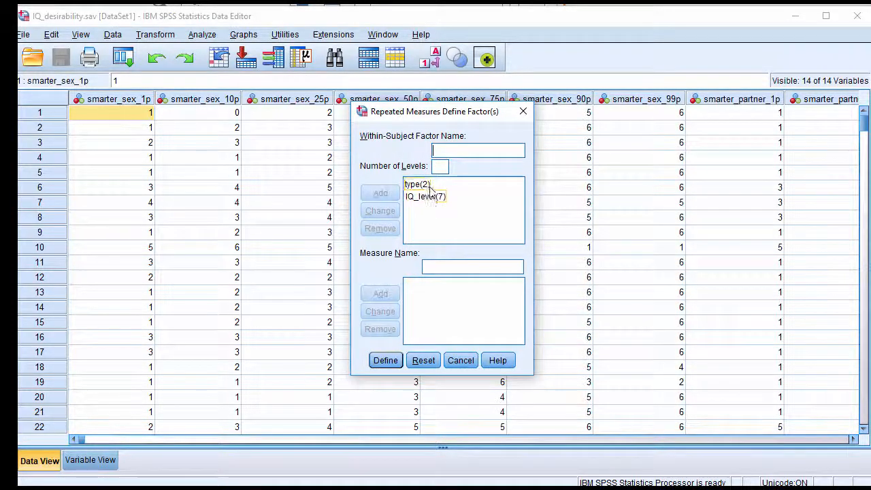
pyautogui.click(428, 196)
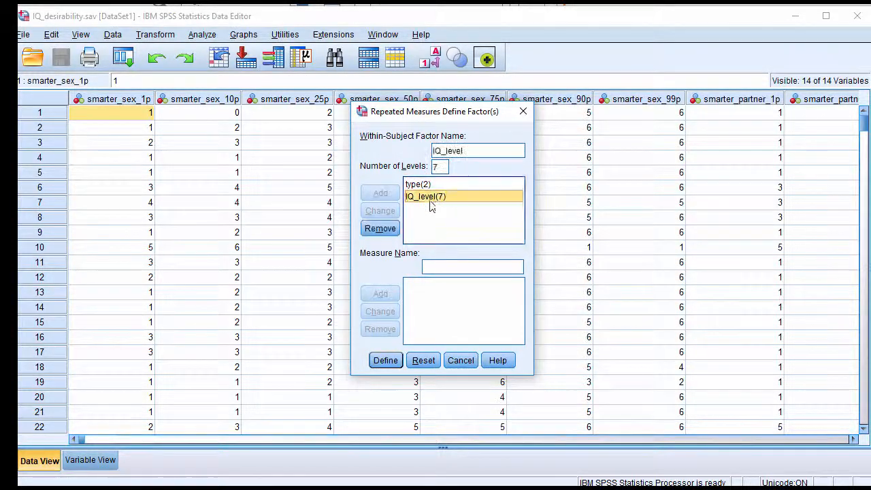
pyautogui.click(388, 362)
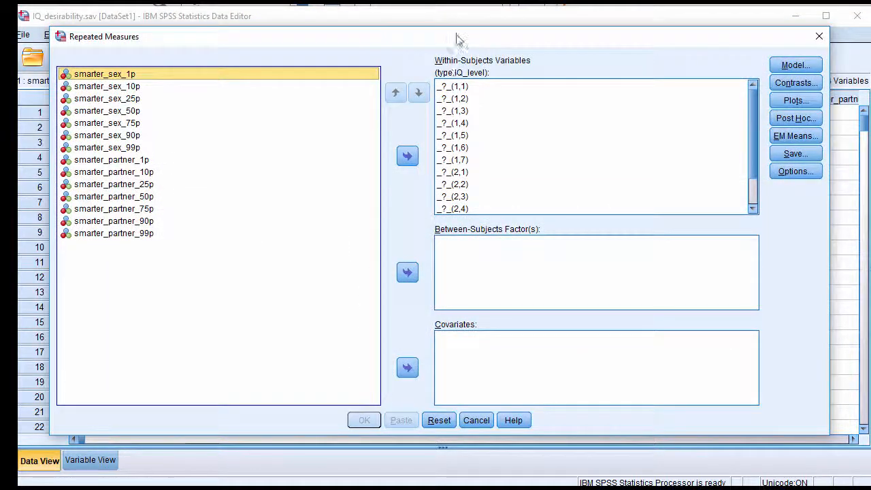
pyautogui.moveTo(457, 29); pyautogui.dragTo(457, 8)
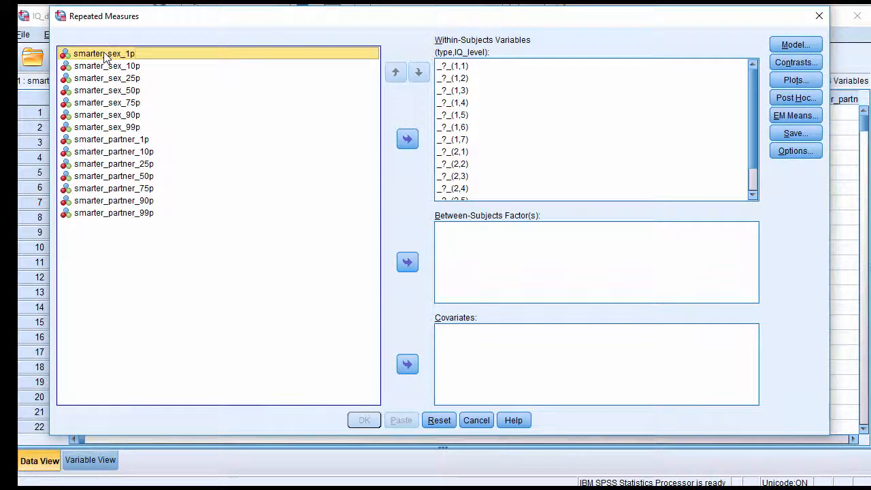
pyautogui.keyDown('shift'); pyautogui.click(120, 215); pyautogui.keyUp('shift')
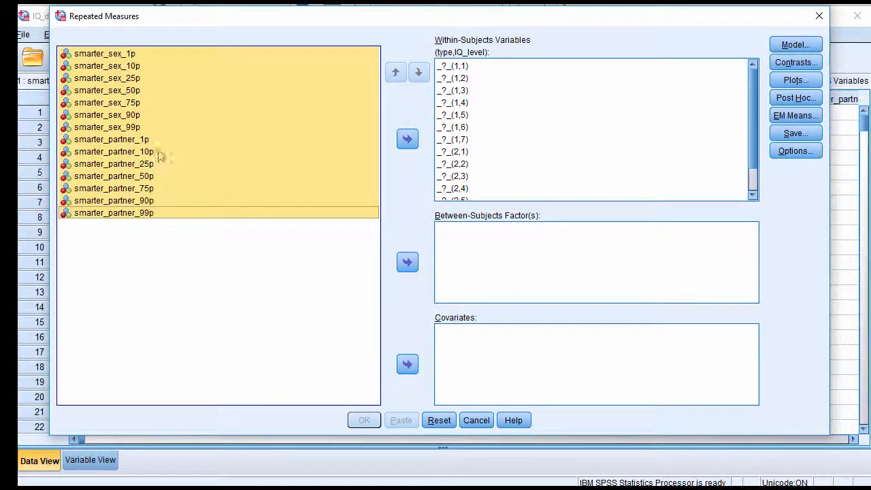
pyautogui.click(119, 55)
pyautogui.click(407, 139)
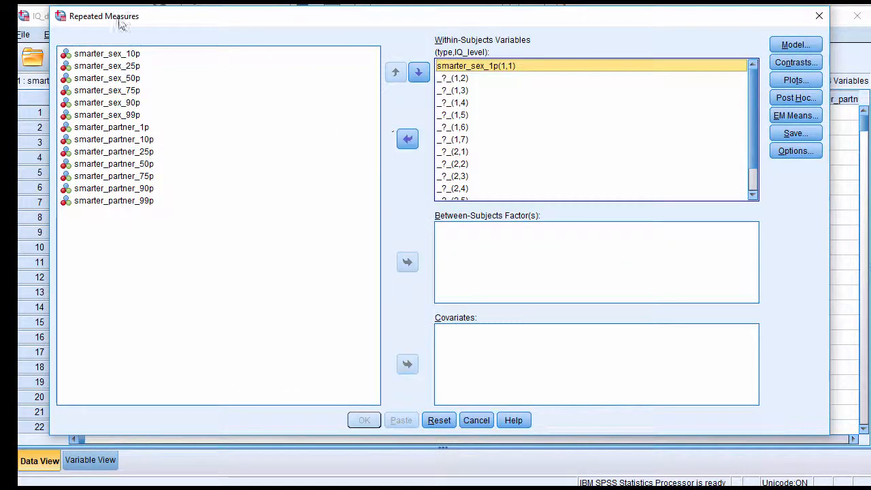
pyautogui.click(122, 127)
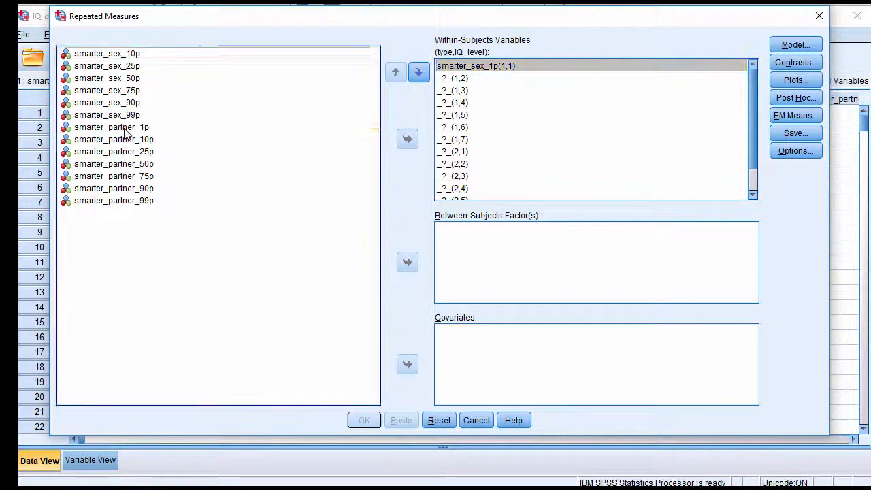
pyautogui.click(407, 139)
pyautogui.click(136, 54)
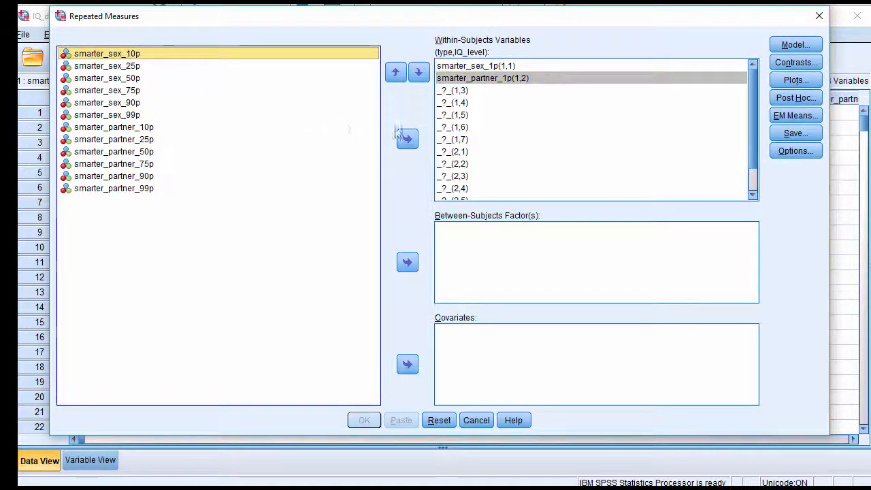
pyautogui.click(407, 139)
pyautogui.click(114, 114)
pyautogui.click(406, 139)
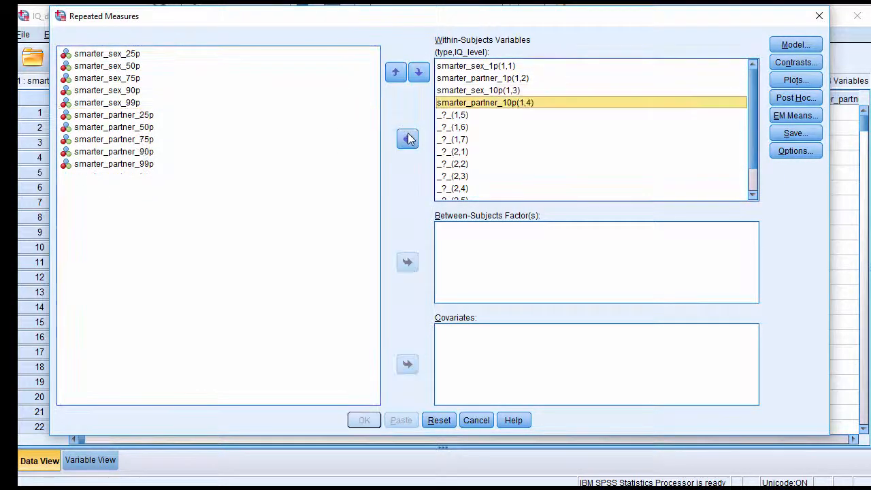
pyautogui.click(406, 139)
pyautogui.click(408, 140)
pyautogui.click(453, 66)
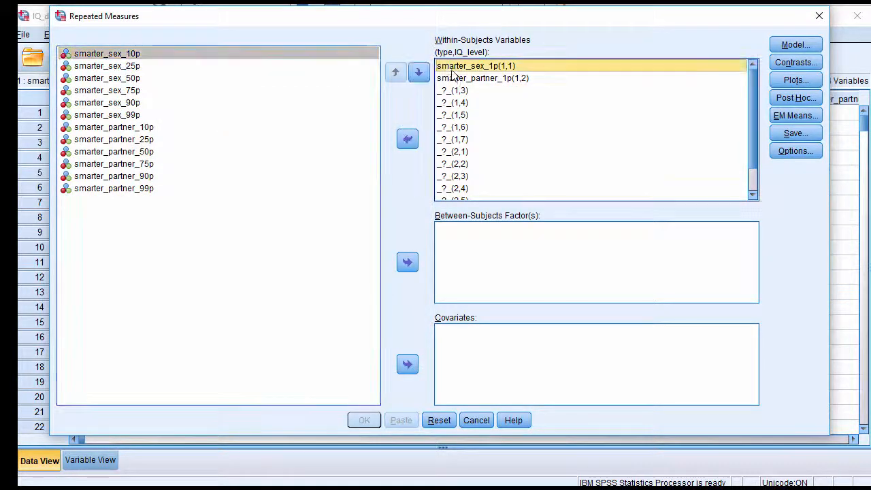
pyautogui.click(412, 142)
pyautogui.click(454, 78)
pyautogui.click(408, 140)
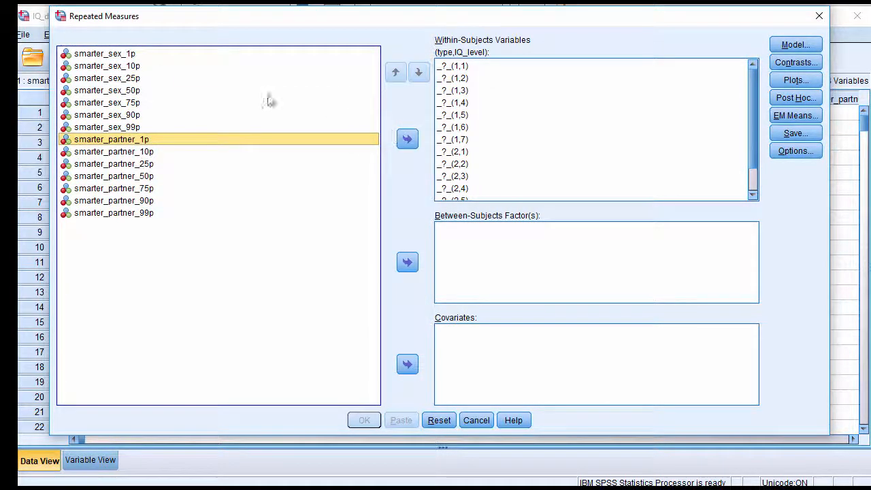
# Assign all fourteen variables, smarter_sex_1p through smarter_partner_99p, in their listed order to the within-subjects variables
pyautogui.click(139, 55)
pyautogui.keyDown('shift'); pyautogui.click(144, 214); pyautogui.keyUp('shift')
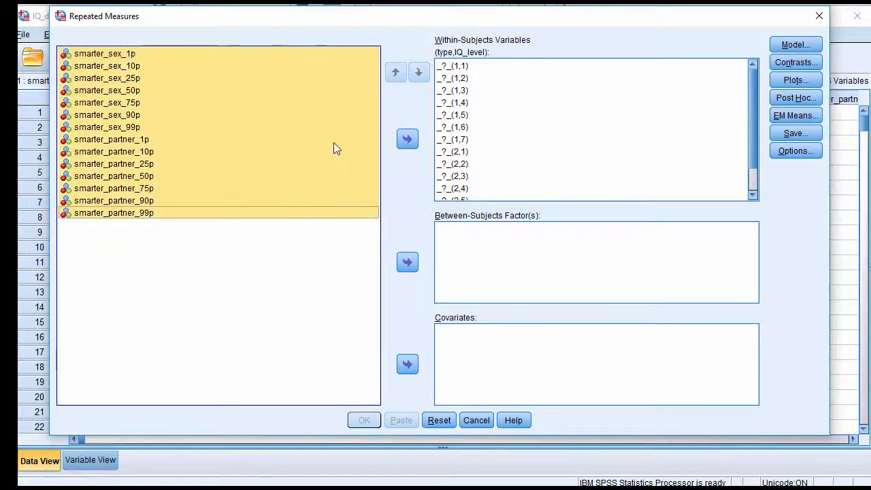
pyautogui.click(406, 140)
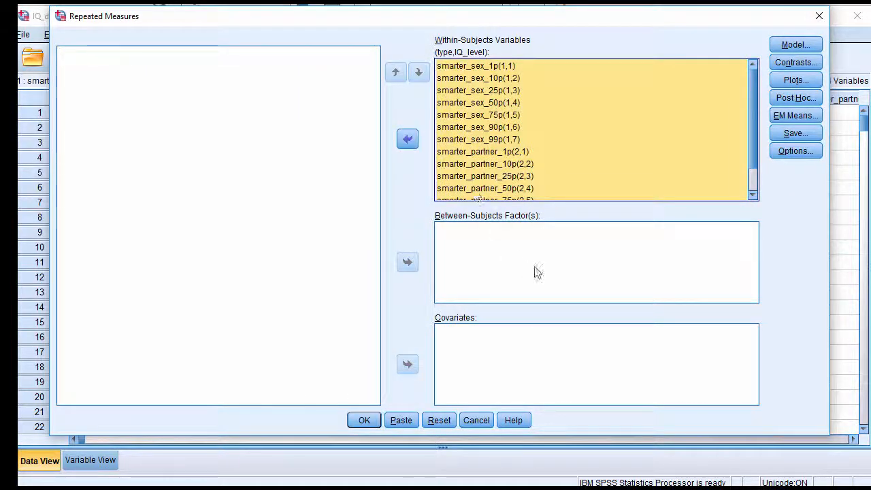
# Turn on descriptive statistics and estimates of effect size in the repeated measures options
pyautogui.click(552, 116)
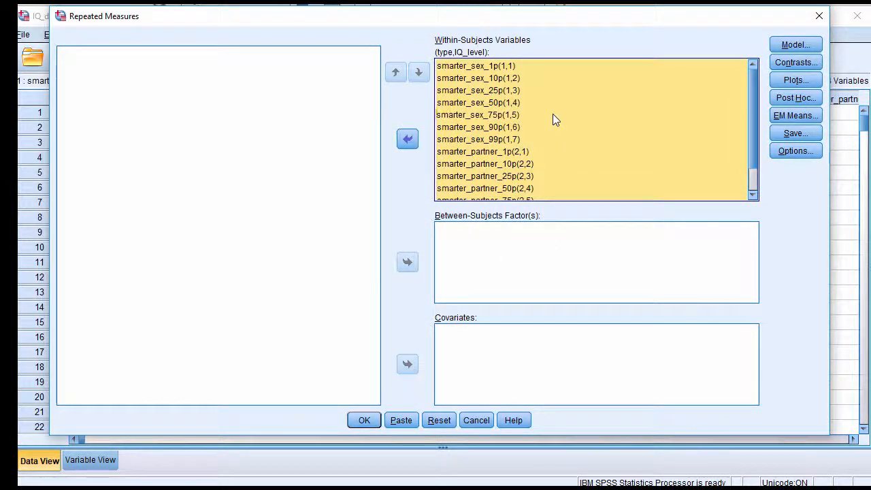
pyautogui.click(782, 150)
pyautogui.click(446, 196)
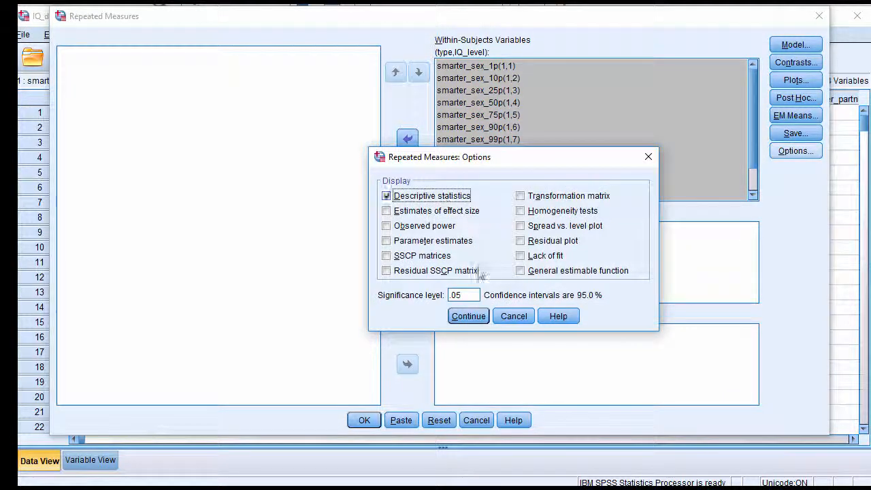
pyautogui.click(441, 211)
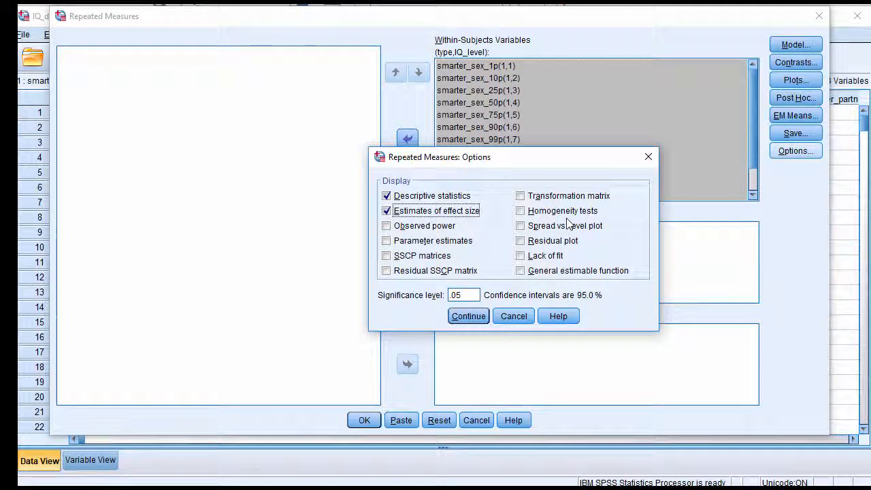
pyautogui.click(468, 316)
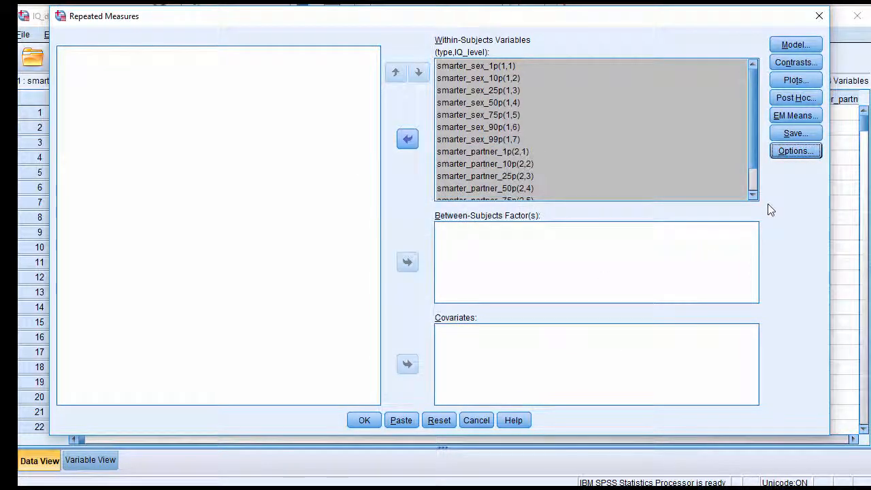
# Request estimated marginal means for type, IQ_level and the type*IQ_level interaction, with main effects comparison off
pyautogui.click(793, 117)
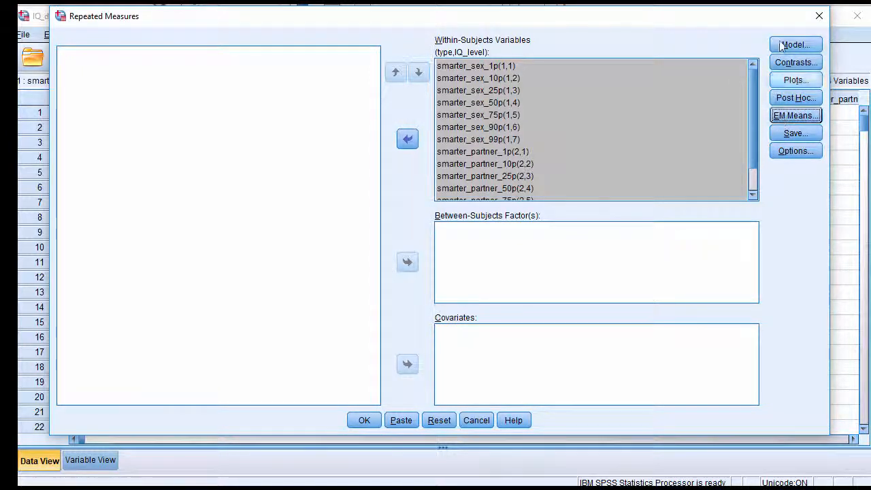
pyautogui.click(794, 116)
pyautogui.click(402, 225)
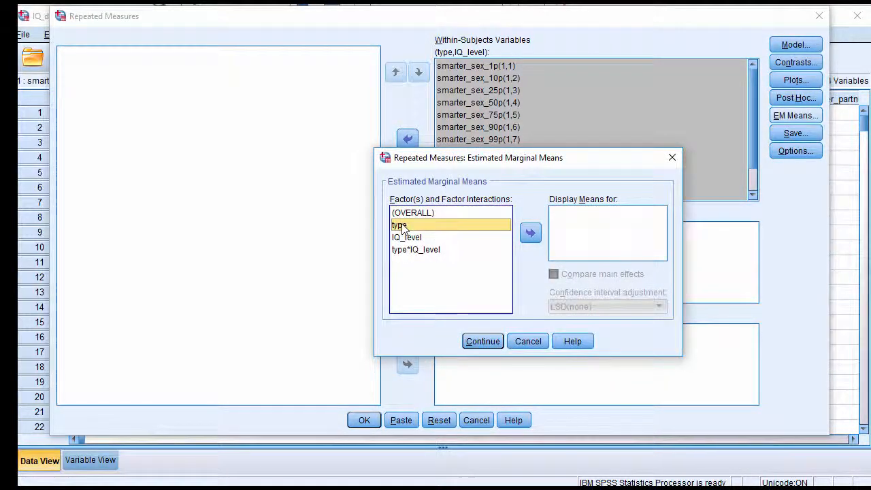
pyautogui.keyDown('shift'); pyautogui.click(415, 249); pyautogui.keyUp('shift')
pyautogui.click(530, 232)
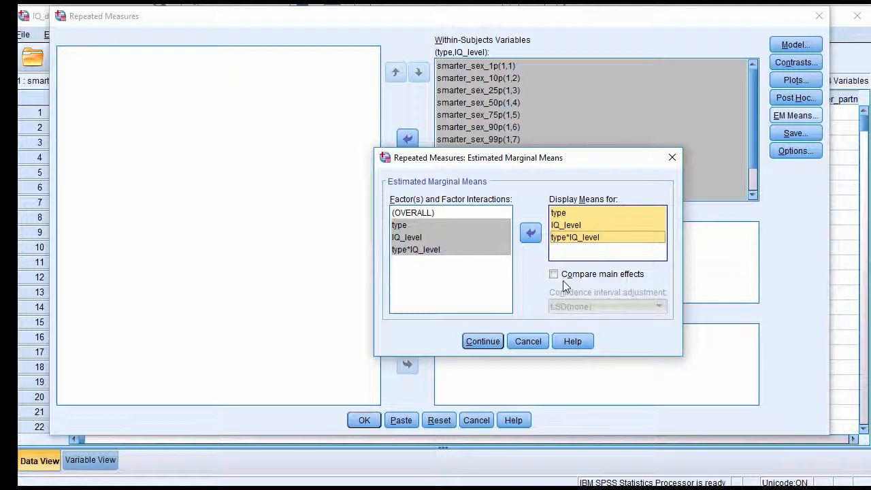
pyautogui.click(565, 224)
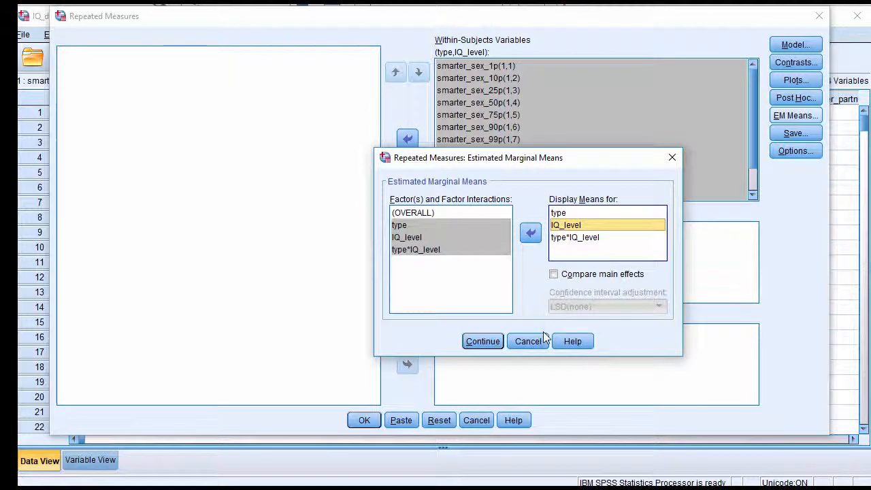
pyautogui.click(553, 274)
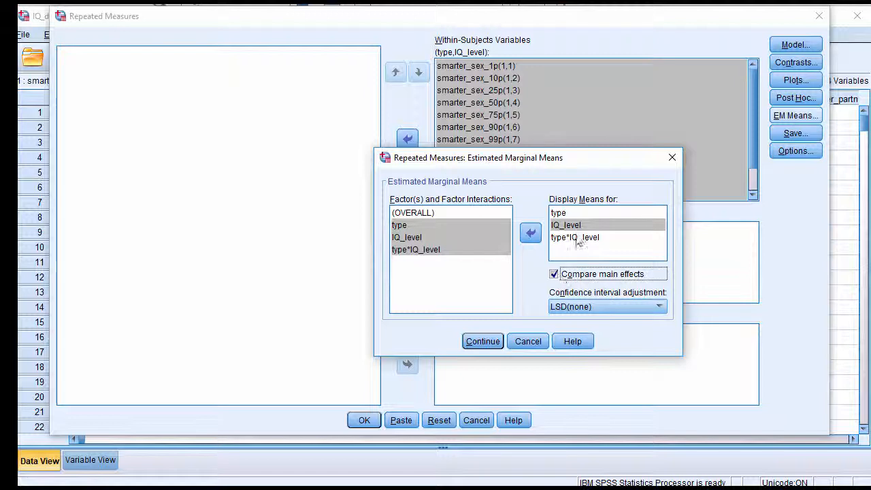
pyautogui.click(554, 275)
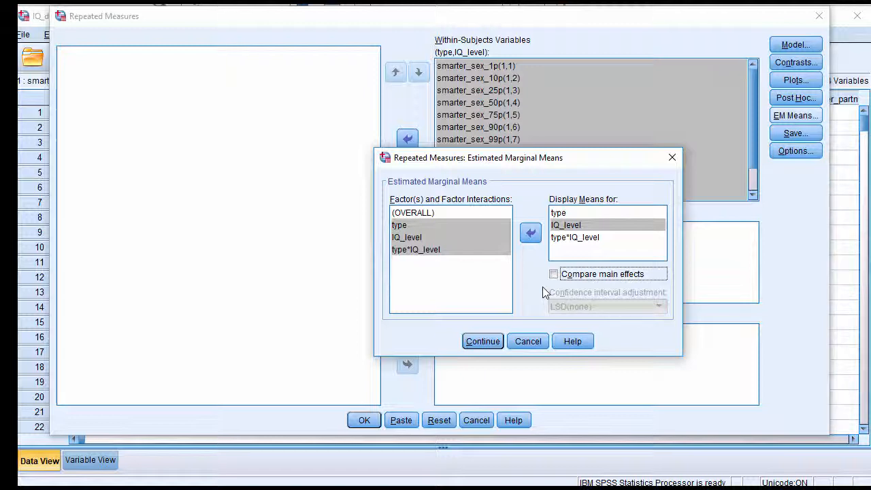
pyautogui.click(482, 343)
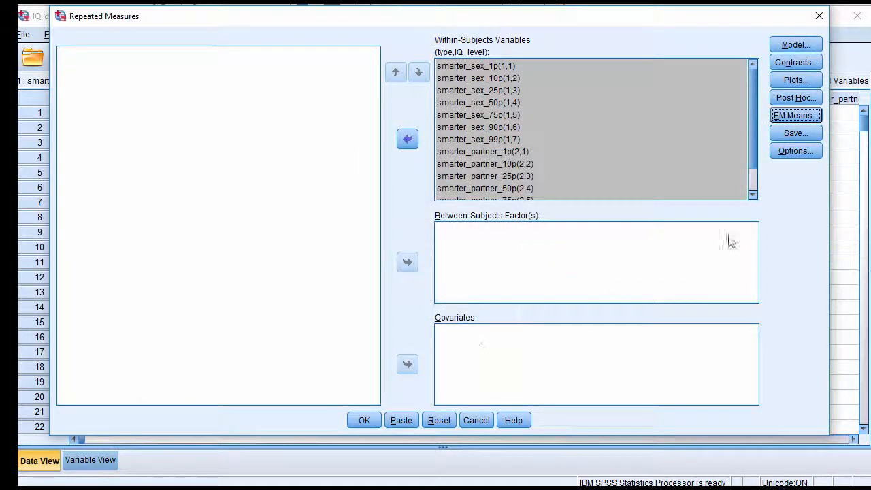
# Add a profile plot with IQ_level on the horizontal axis and separate lines for type
pyautogui.click(796, 80)
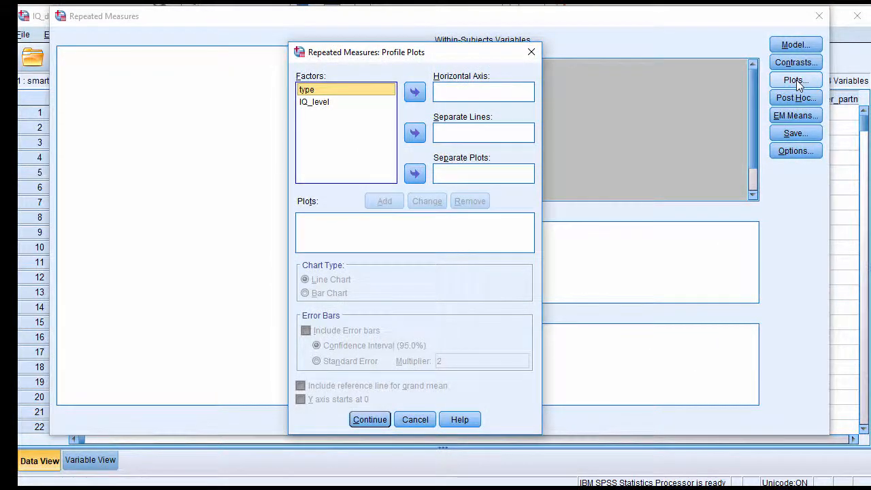
pyautogui.click(346, 105)
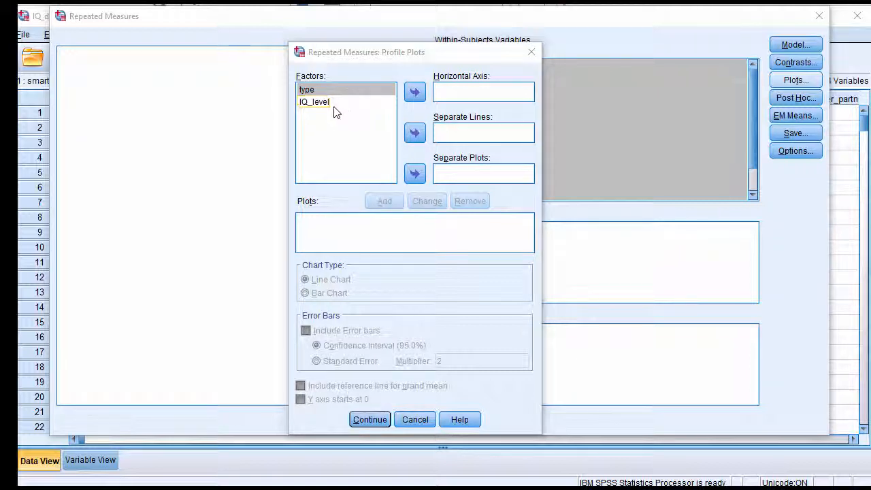
pyautogui.click(333, 106)
pyautogui.click(415, 92)
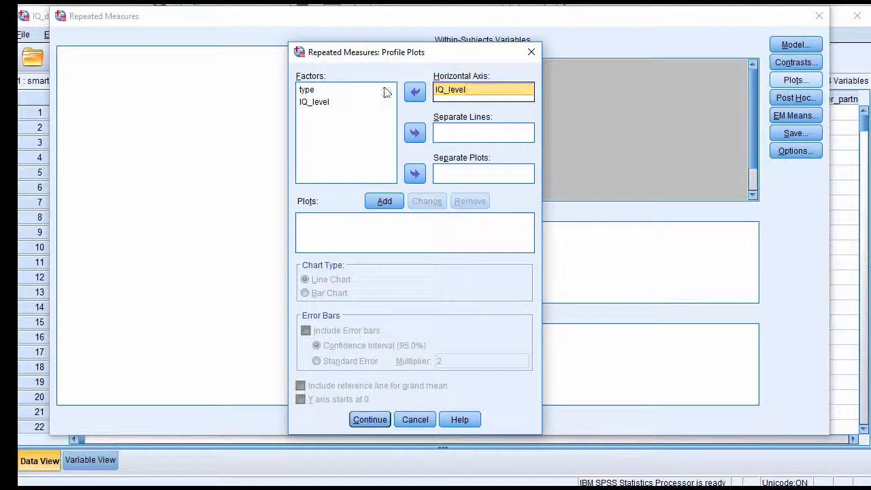
pyautogui.click(340, 91)
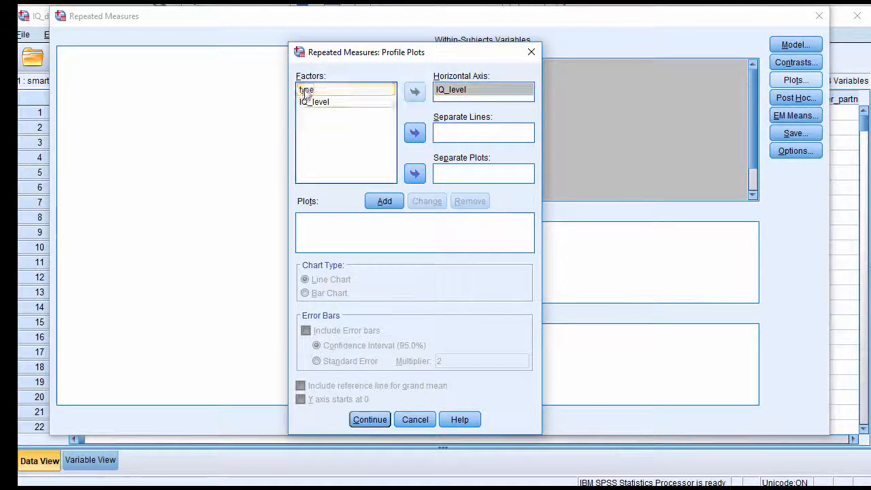
pyautogui.click(415, 133)
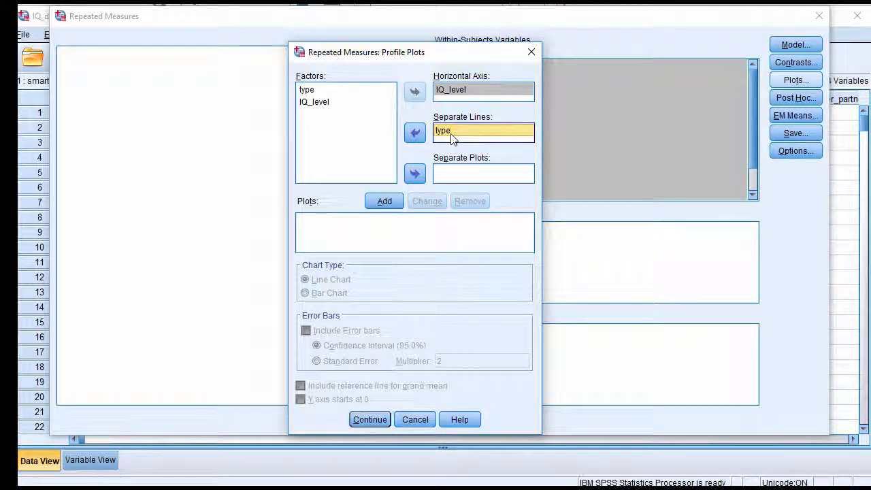
pyautogui.click(385, 201)
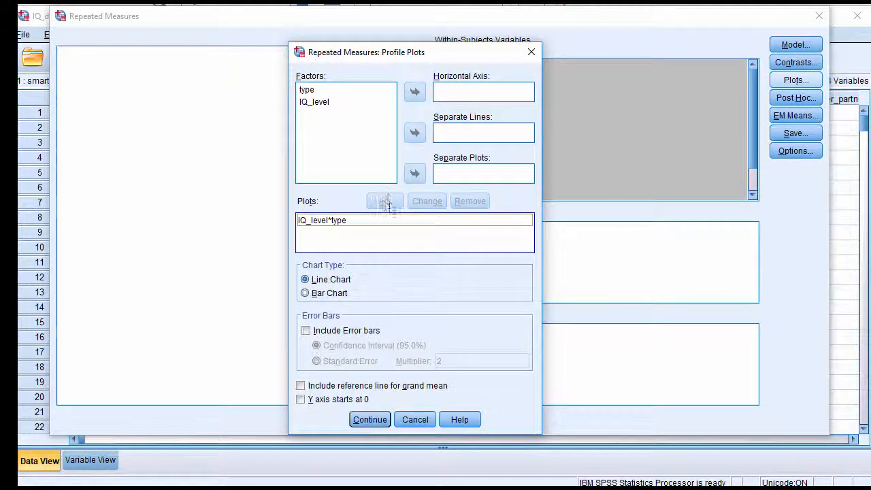
# Set the profile plot to a line chart without error bars and run the analysis
pyautogui.click(346, 285)
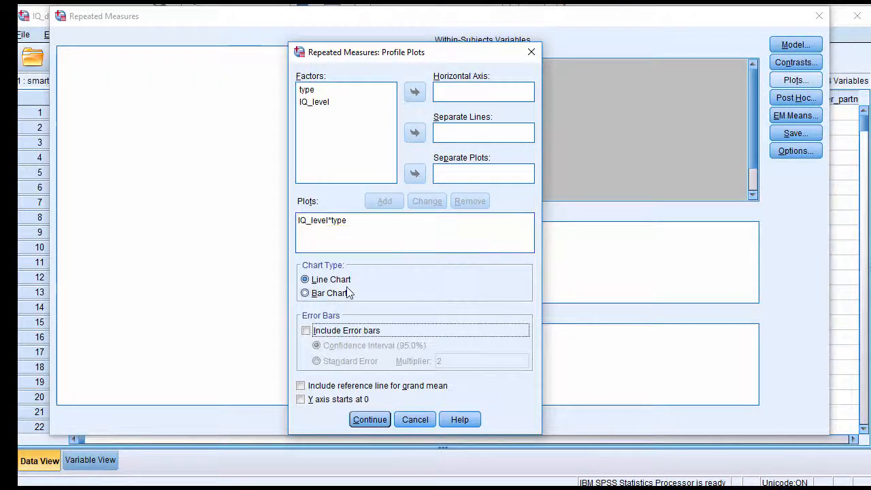
pyautogui.click(342, 330)
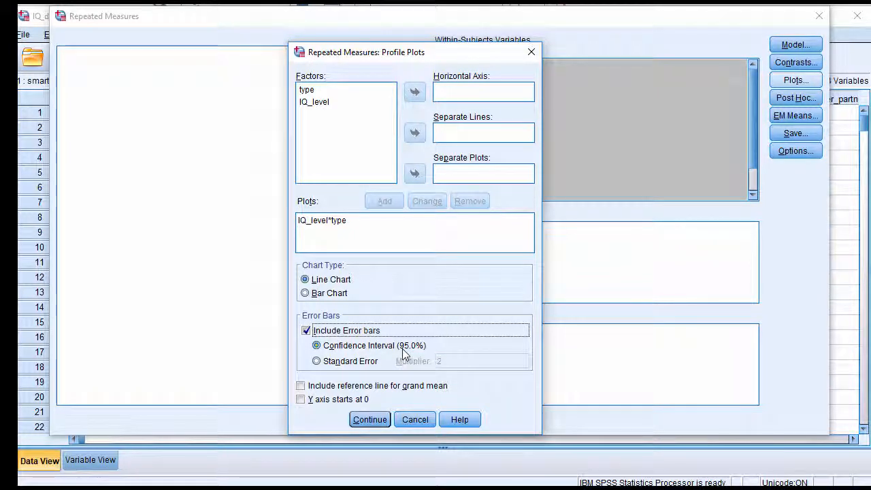
pyautogui.click(305, 331)
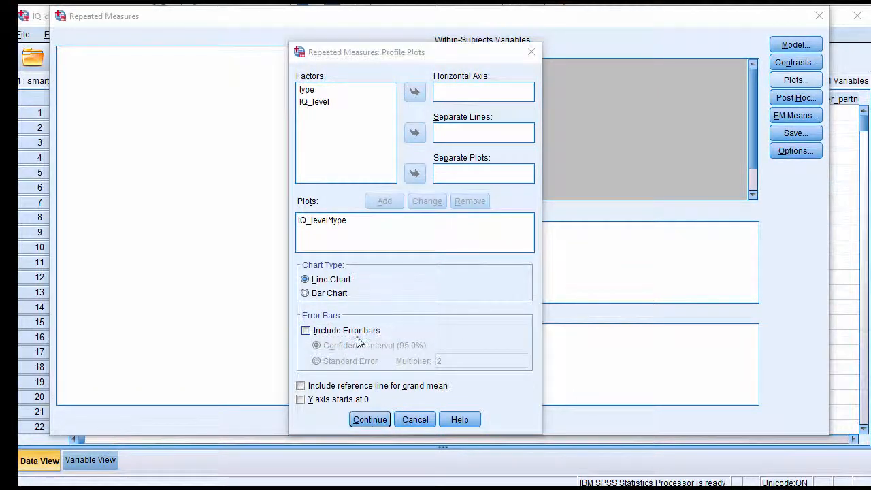
pyautogui.click(368, 420)
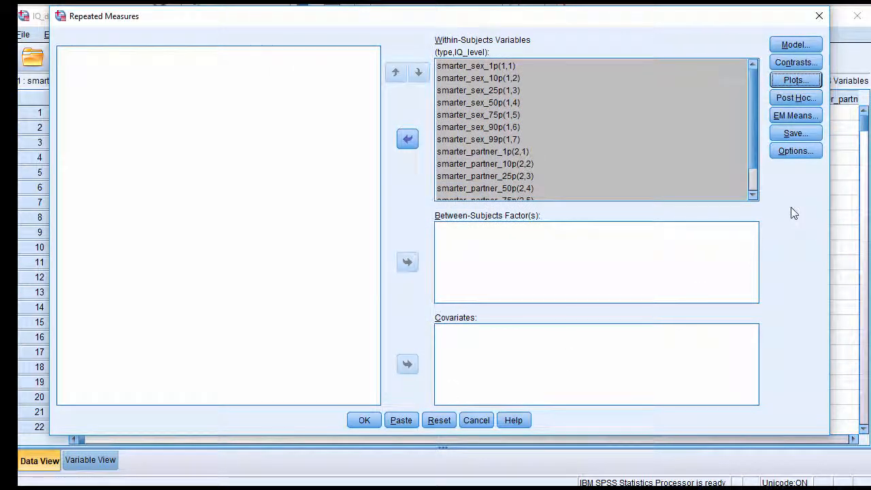
pyautogui.click(364, 420)
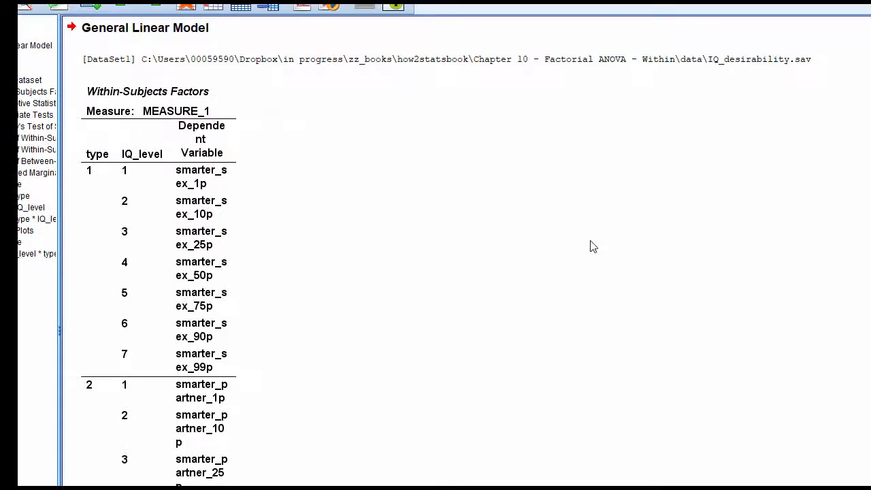
# Widen the Dependent Variable column of the Within-Subjects Factors table so the variable names fit on one line
pyautogui.scroll(-1, 592, 247)
pyautogui.doubleClick(208, 213)
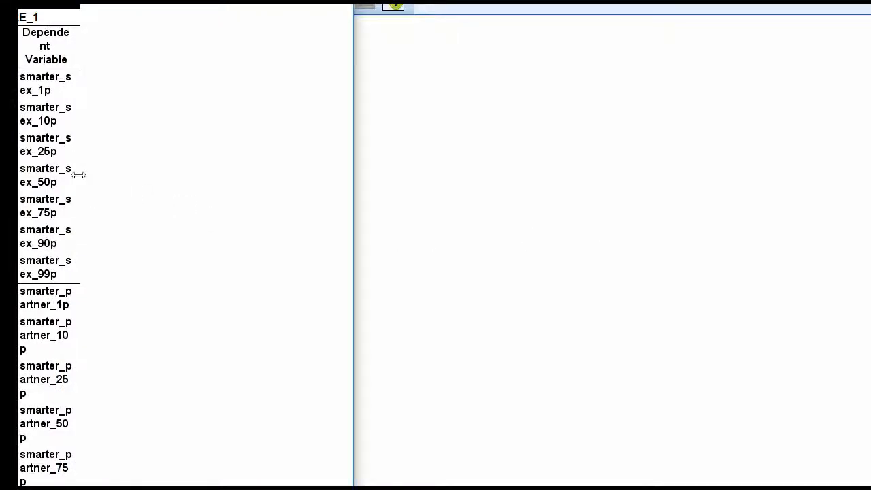
pyautogui.moveTo(79, 175); pyautogui.dragTo(168, 174)
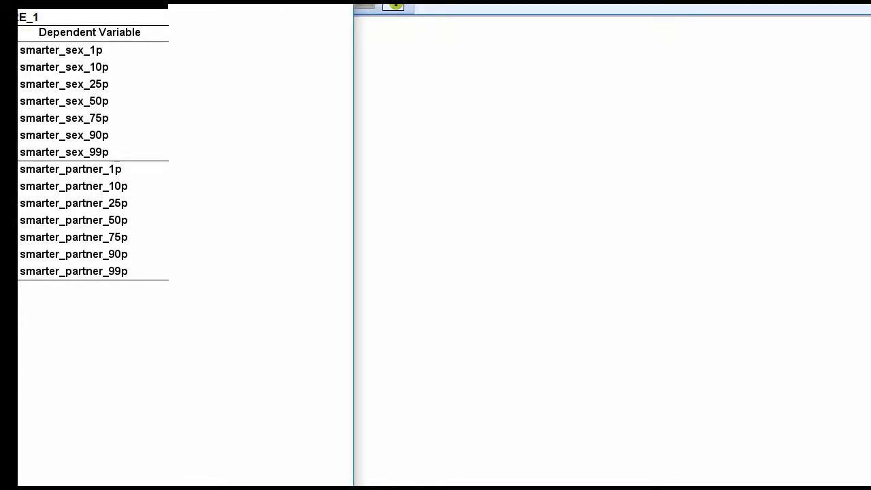
pyautogui.click(210, 10)
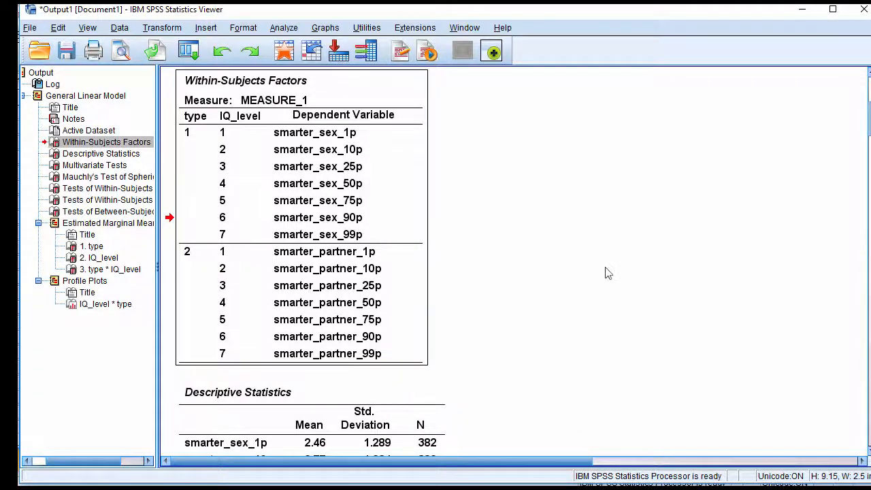
# Widen the variable name column of the Descriptive Statistics table so each label fits on one line
pyautogui.scroll(-5, 361, 272)
pyautogui.scroll(-3, 362, 326)
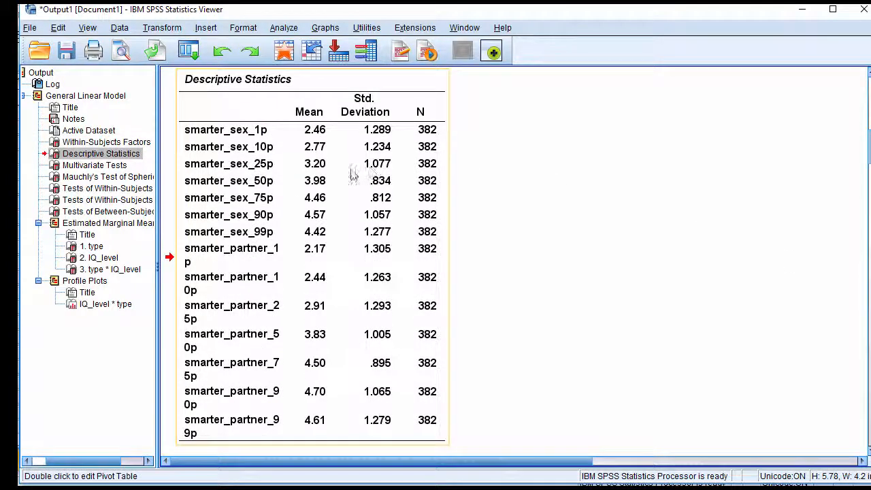
pyautogui.doubleClick(292, 180)
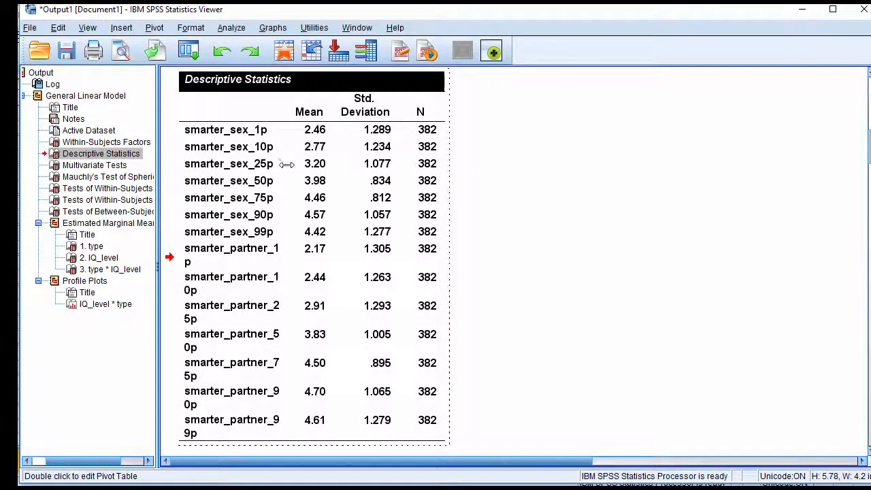
pyautogui.moveTo(285, 164); pyautogui.dragTo(302, 167)
pyautogui.click(579, 223)
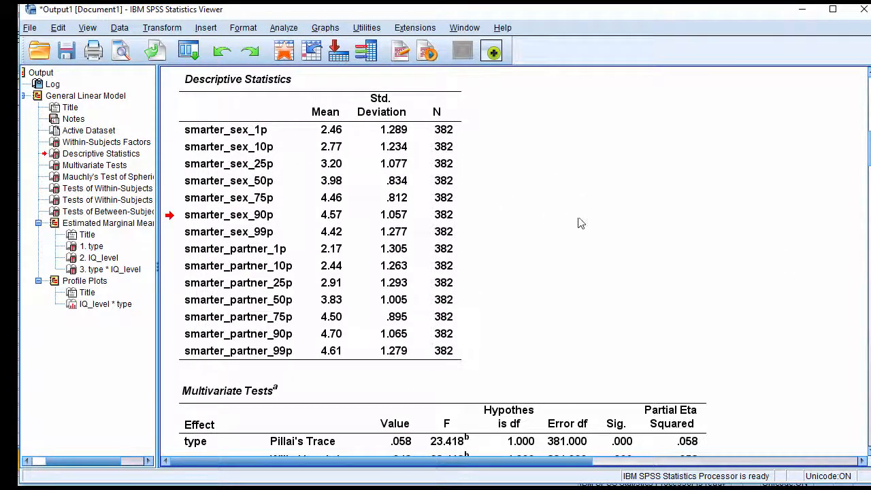
# Review the smarter_sex variables in the data set, and return to the analysis output
pyautogui.click(802, 8)
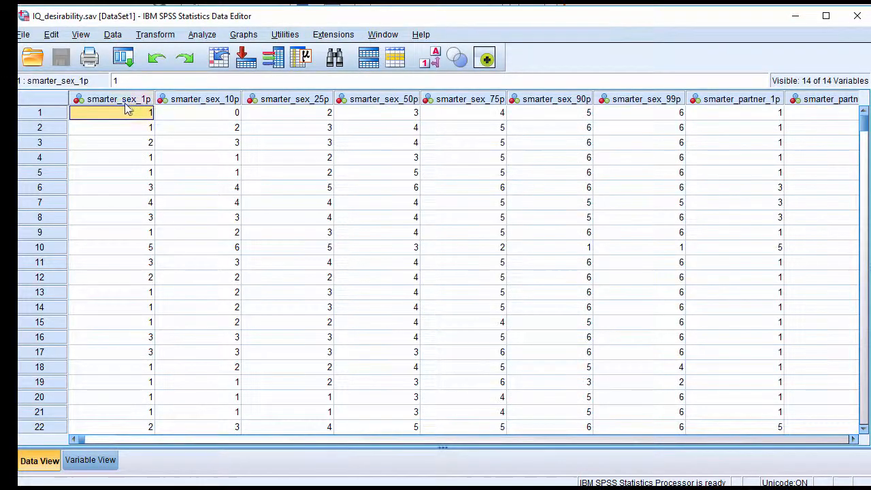
pyautogui.moveTo(126, 107); pyautogui.dragTo(677, 142)
pyautogui.click(347, 114)
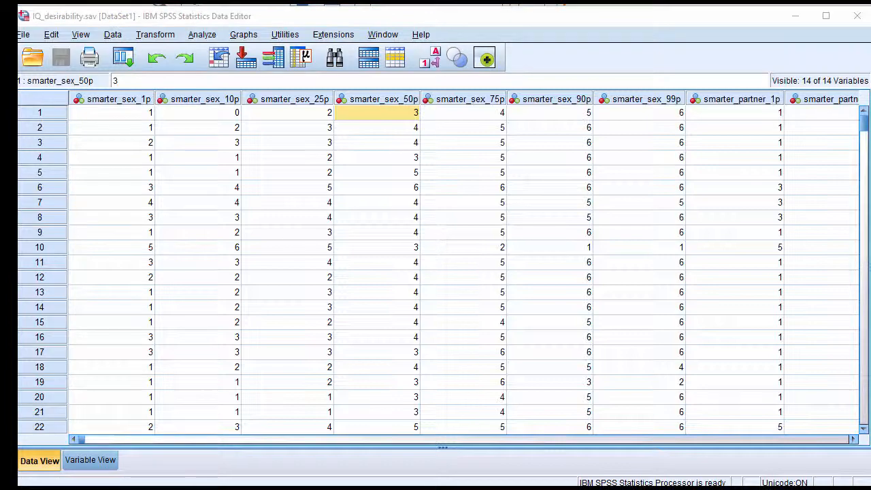
pyautogui.hotkey('alt', 'Tab')
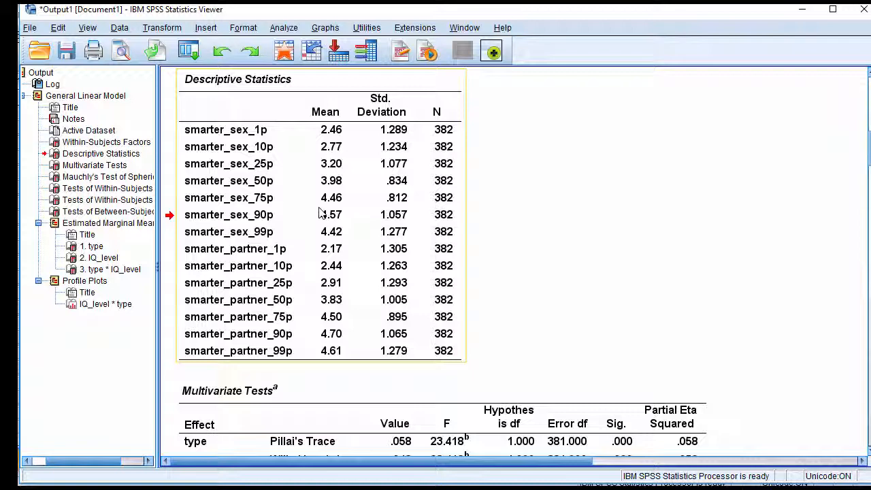
# Examine the Multivariate Tests, Mauchly's Test of Sphericity and Tests of Within-Subjects Effects tables
pyautogui.scroll(-3, 320, 213)
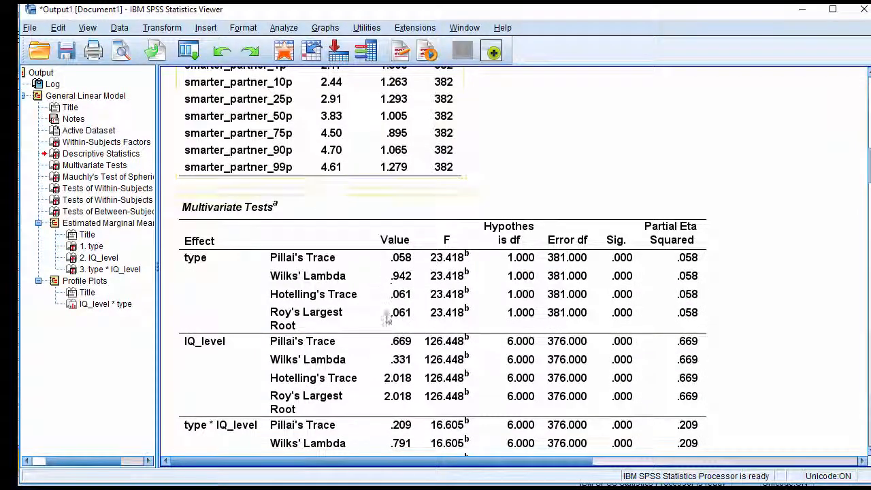
pyautogui.click(382, 231)
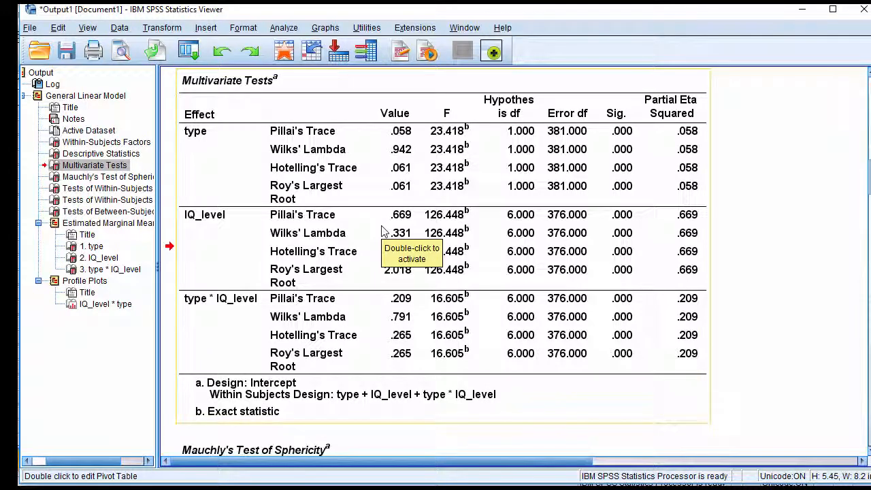
pyautogui.scroll(-8, 382, 232)
pyautogui.click(408, 306)
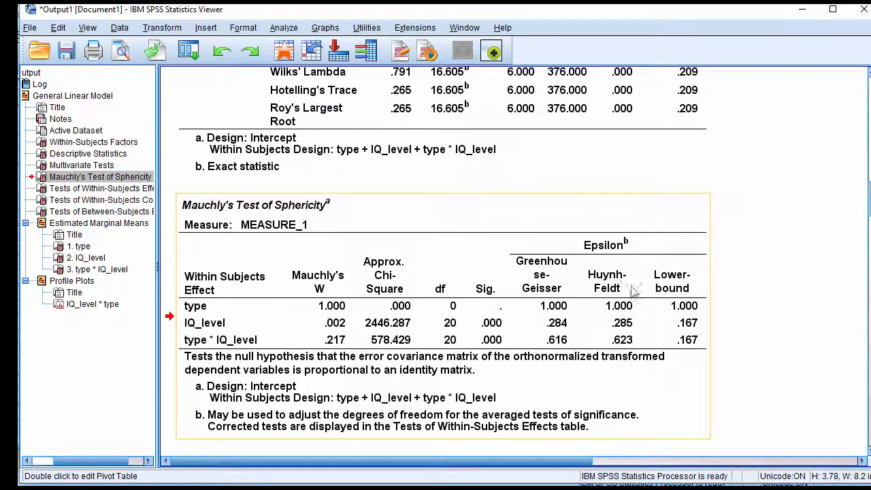
pyautogui.scroll(-3, 753, 309)
pyautogui.scroll(-9, 754, 309)
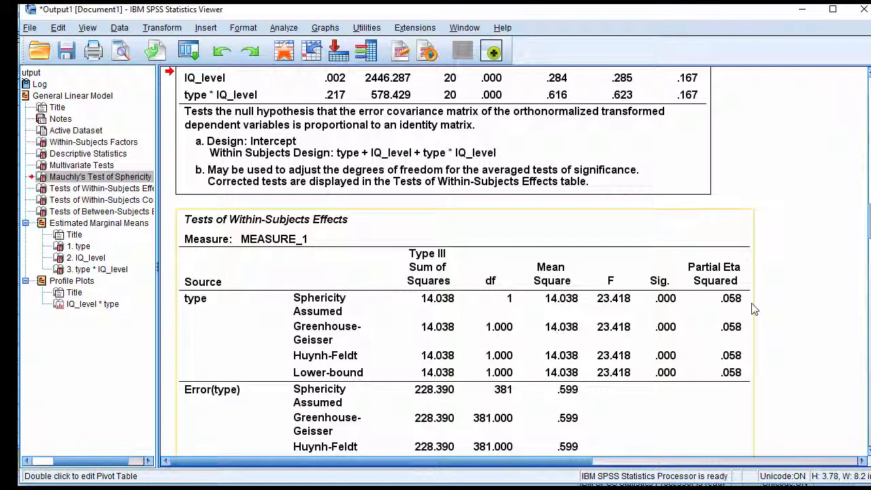
# Examine the main effect of type in the Tests of Within-Subjects Effects table, including its F, significance and partial eta squared
pyautogui.click(482, 291)
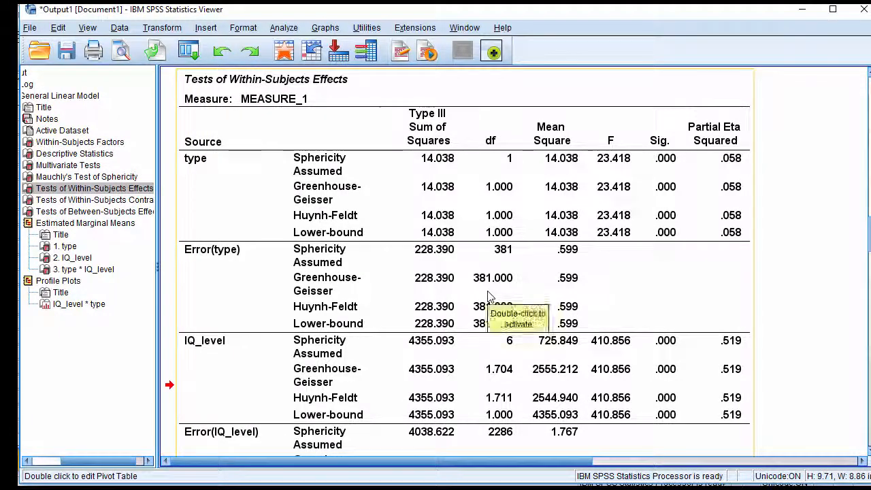
pyautogui.scroll(-3, 250, 196)
pyautogui.scroll(6, 251, 196)
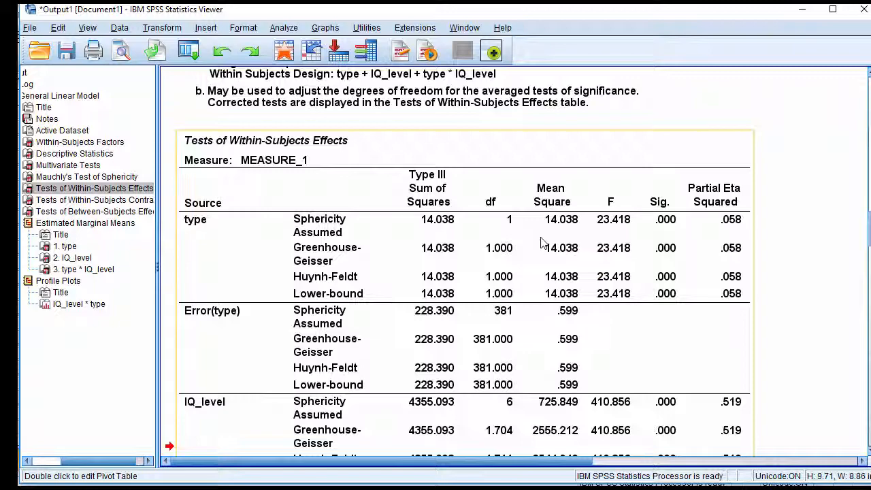
pyautogui.scroll(-20, 573, 255)
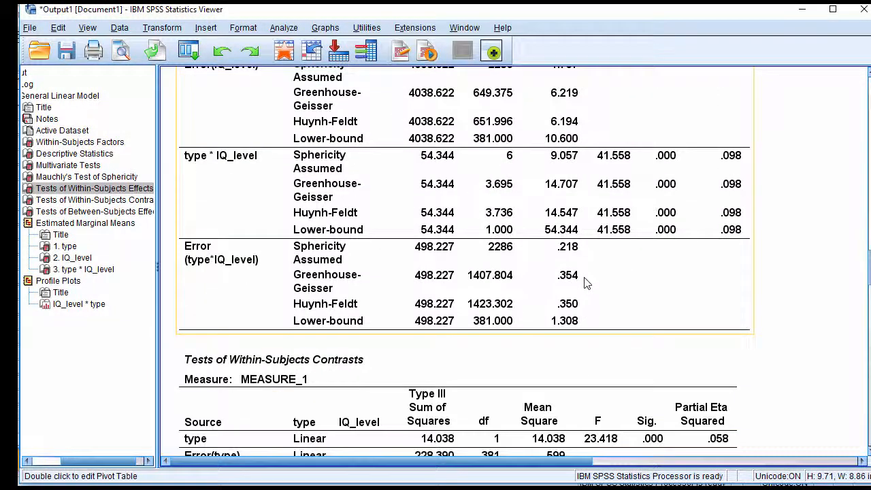
# Review the estimated marginal means for type and match its two levels to the variables in the Within-Subjects Factors table
pyautogui.scroll(-10, 585, 283)
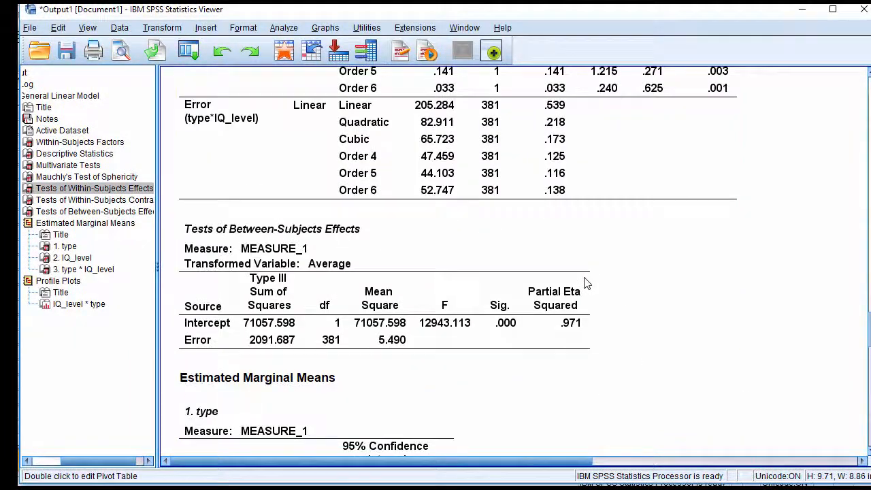
pyautogui.click(327, 315)
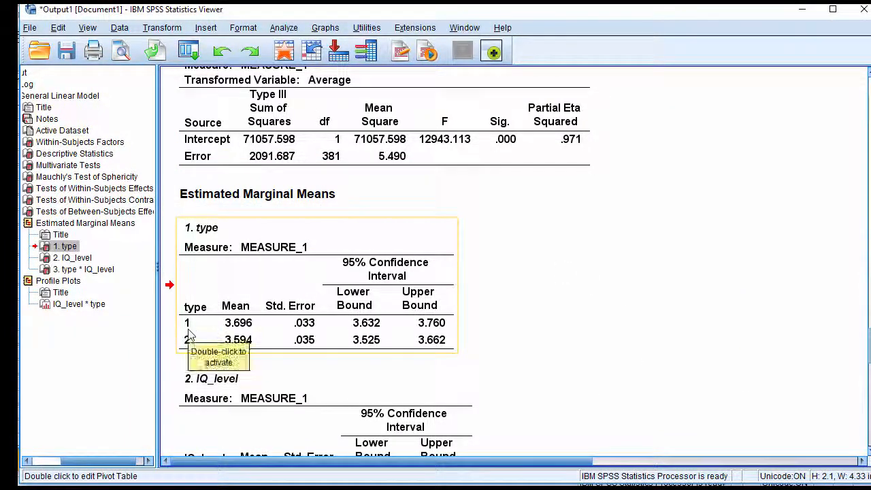
pyautogui.scroll(15, 391, 326)
pyautogui.scroll(15, 471, 332)
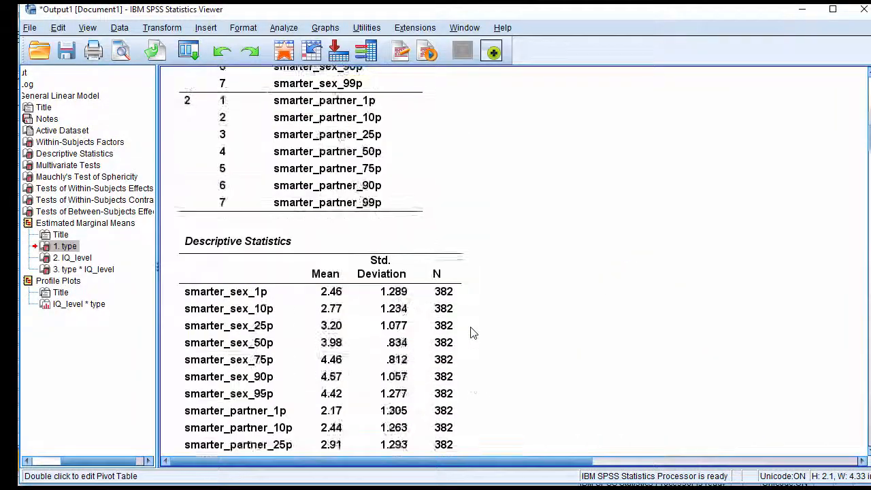
pyautogui.click(185, 227)
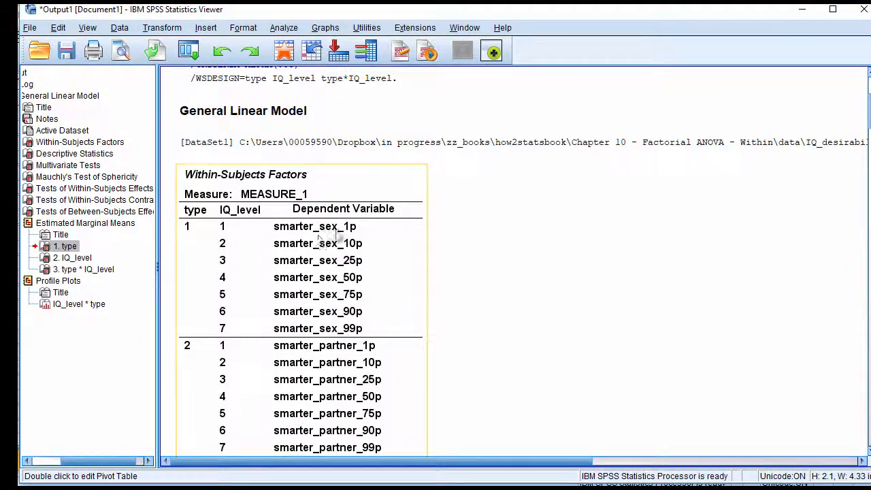
pyautogui.scroll(-20, 342, 350)
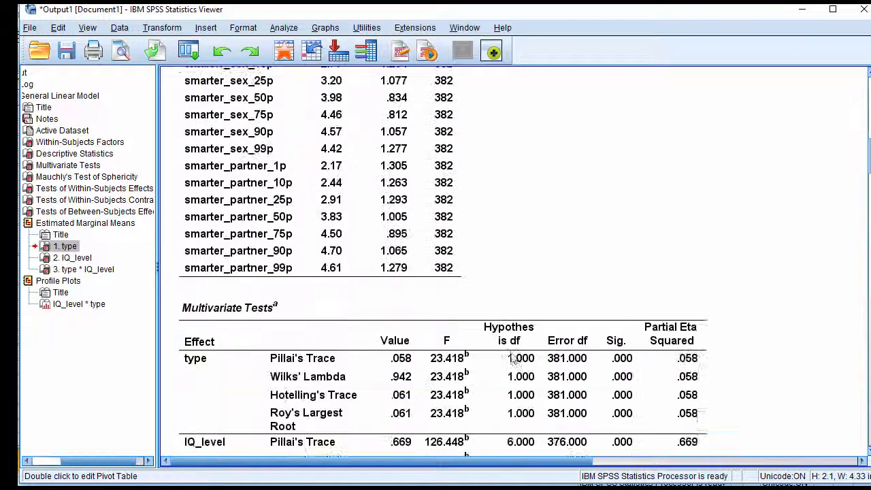
pyautogui.scroll(3, 514, 362)
pyautogui.click(398, 313)
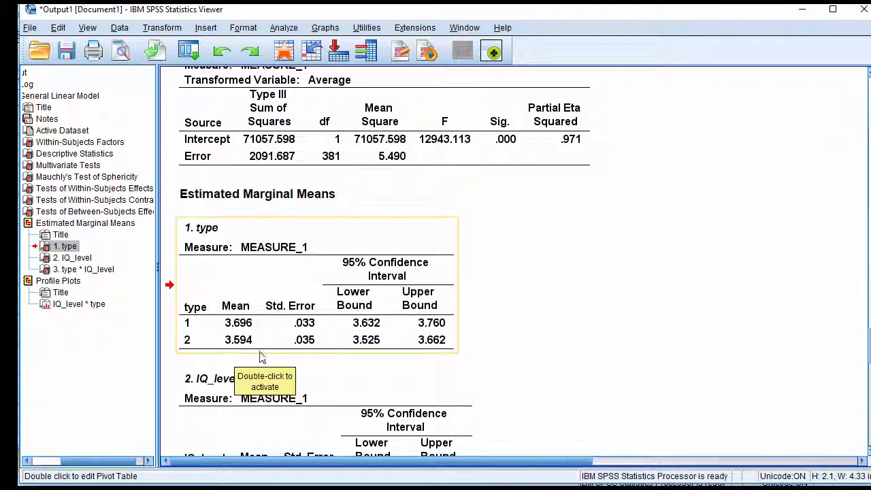
# Compare the F test for type in the within-subjects effects with the estimated marginal means of its two levels
pyautogui.scroll(10, 644, 346)
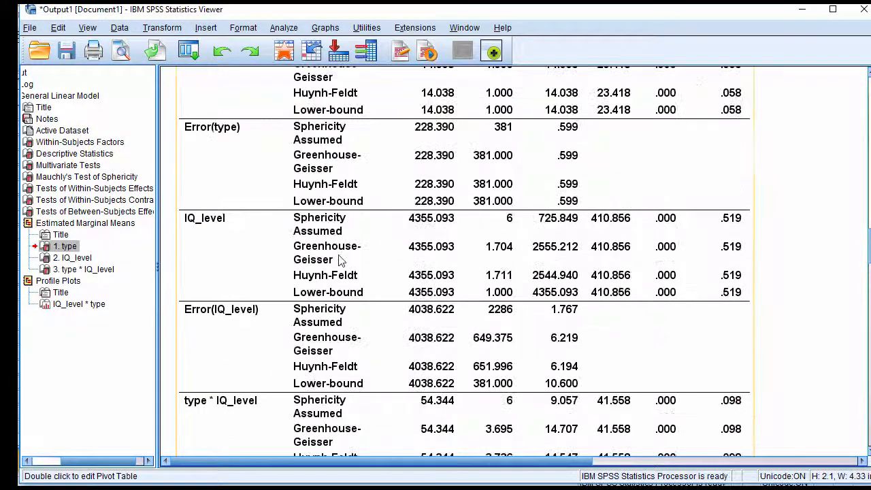
pyautogui.scroll(3, 340, 261)
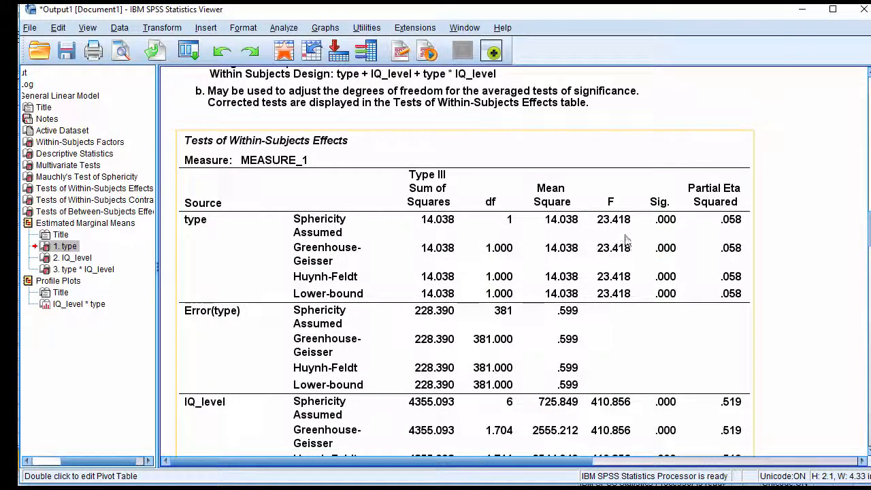
pyautogui.scroll(-13, 674, 231)
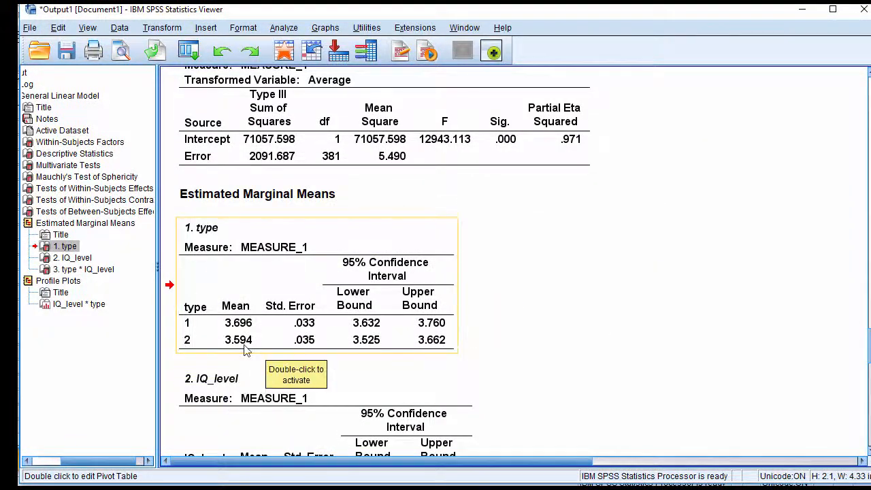
pyautogui.scroll(12, 626, 370)
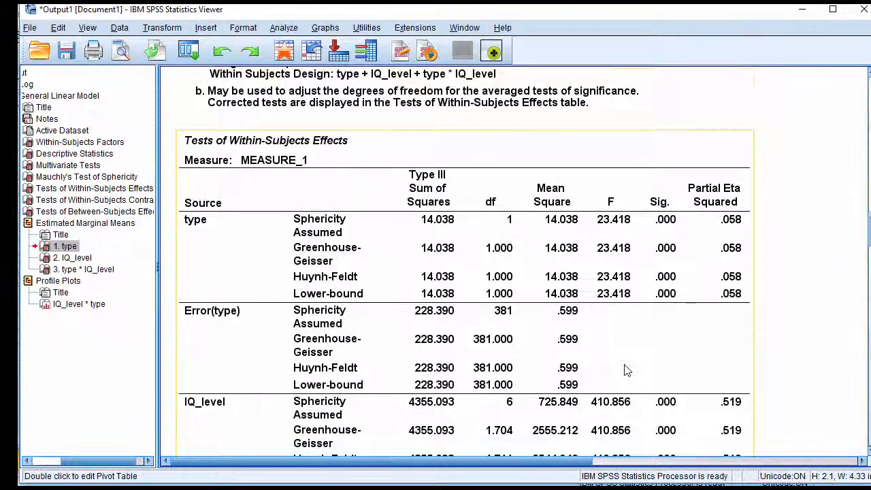
# Examine the IQ_level main effect and its error rows, checking the Huynh-Feldt degrees of freedom, F, significance and partial eta squared
pyautogui.scroll(-6, 625, 370)
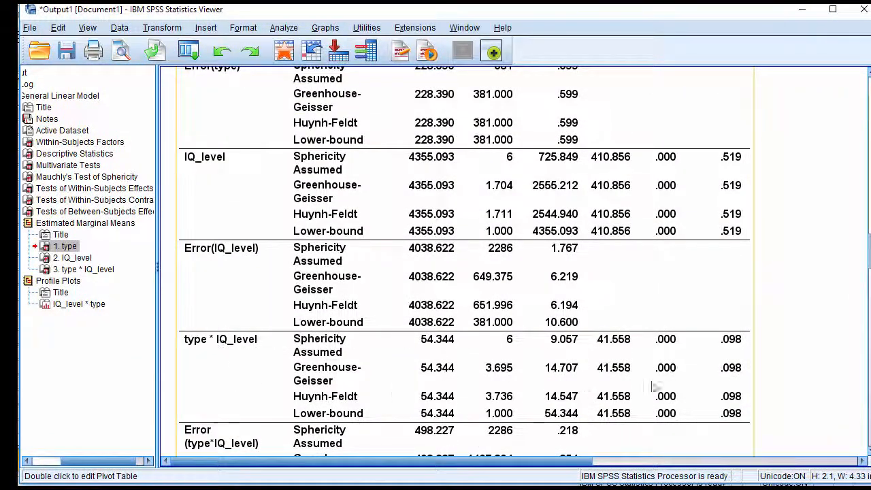
pyautogui.scroll(4, 680, 379)
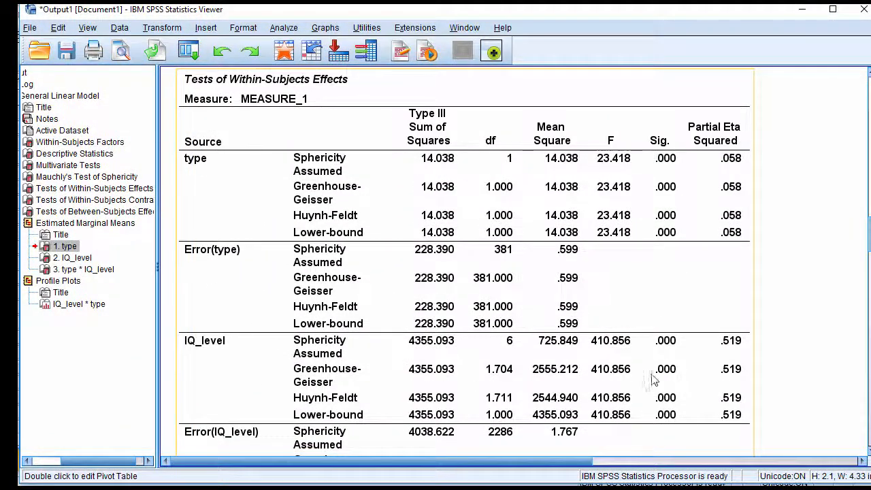
pyautogui.scroll(-2, 683, 379)
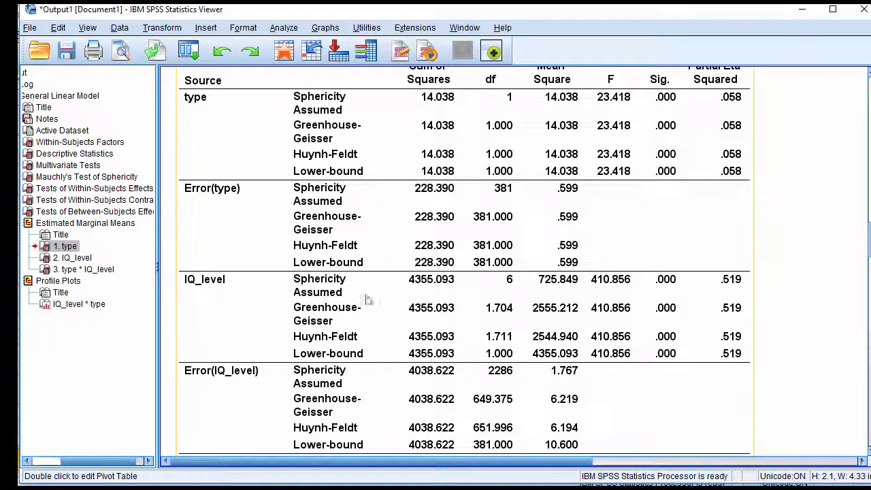
pyautogui.scroll(2, 513, 304)
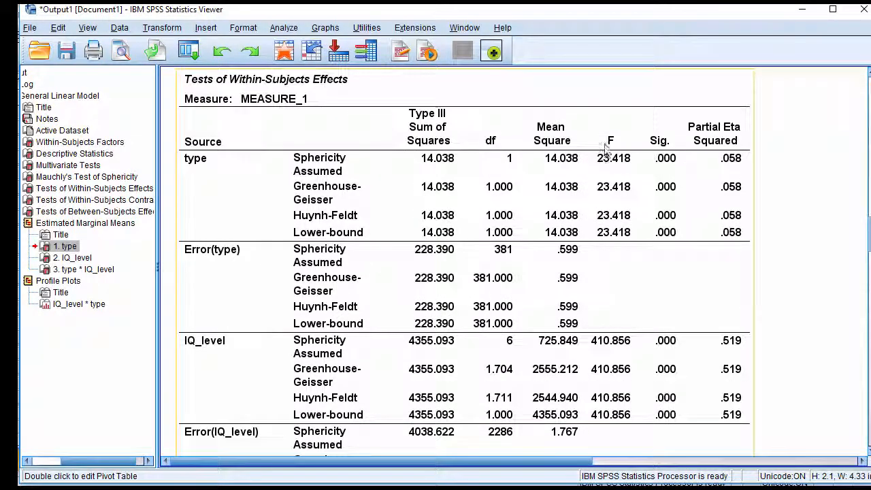
pyautogui.scroll(-2, 412, 388)
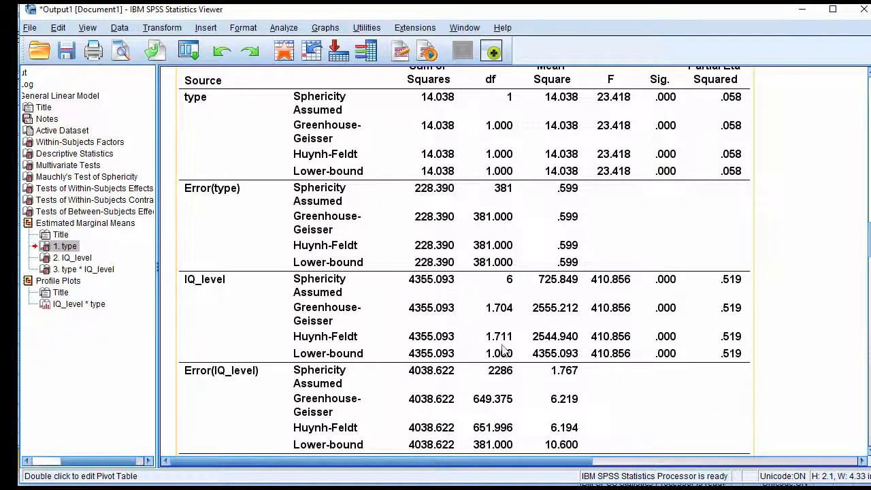
pyautogui.scroll(-2, 539, 317)
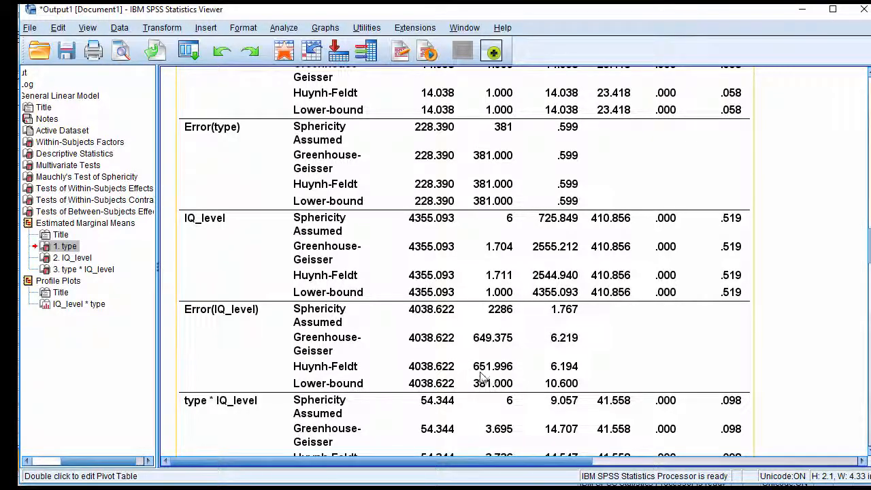
pyautogui.scroll(4, 507, 377)
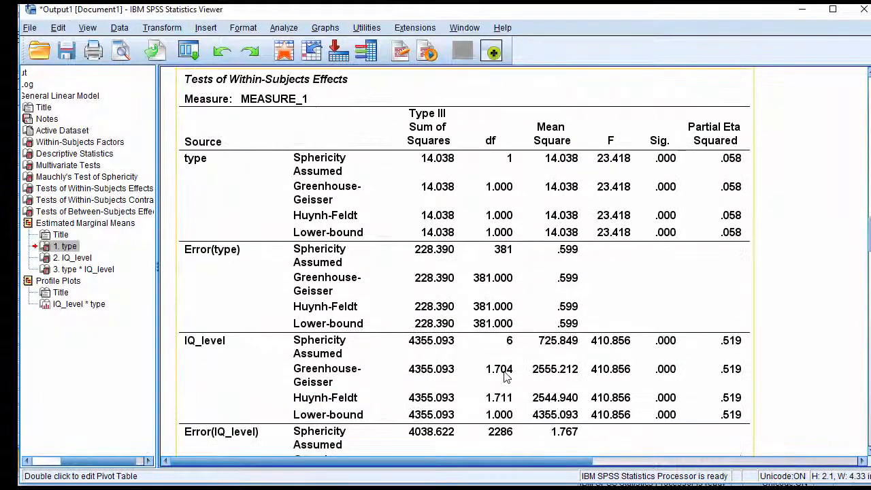
pyautogui.scroll(-4, 507, 378)
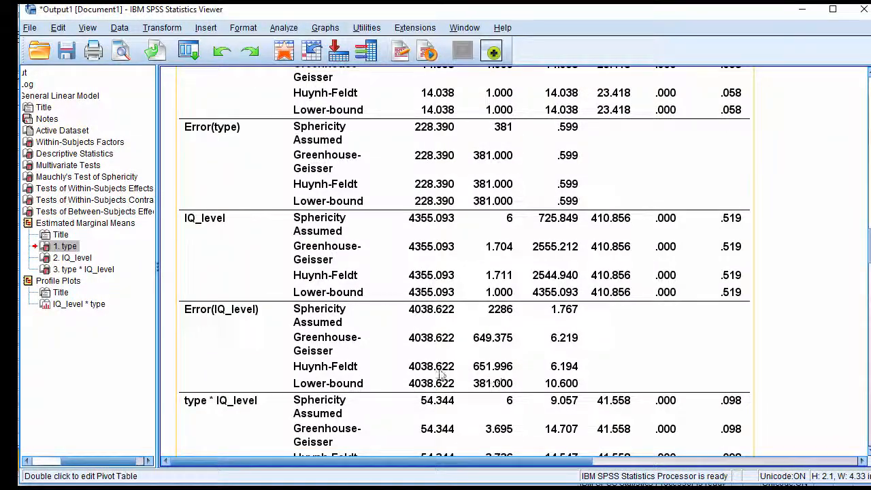
pyautogui.scroll(3, 652, 351)
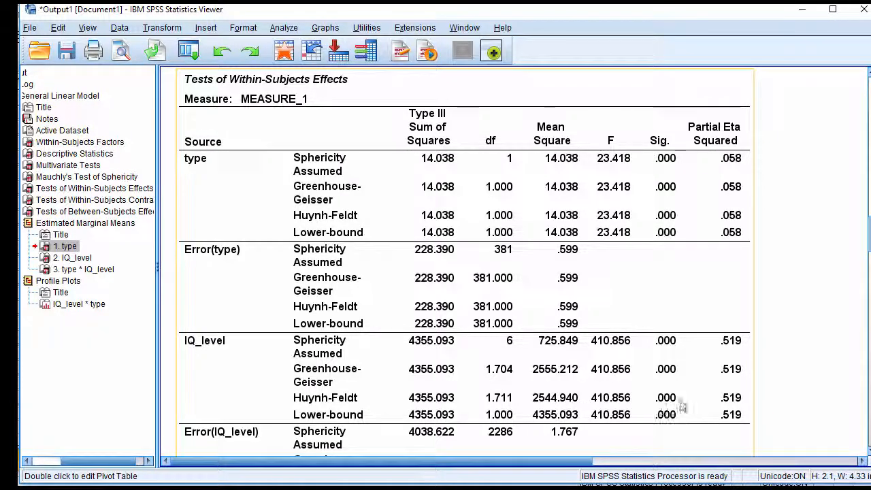
pyautogui.scroll(-2, 694, 372)
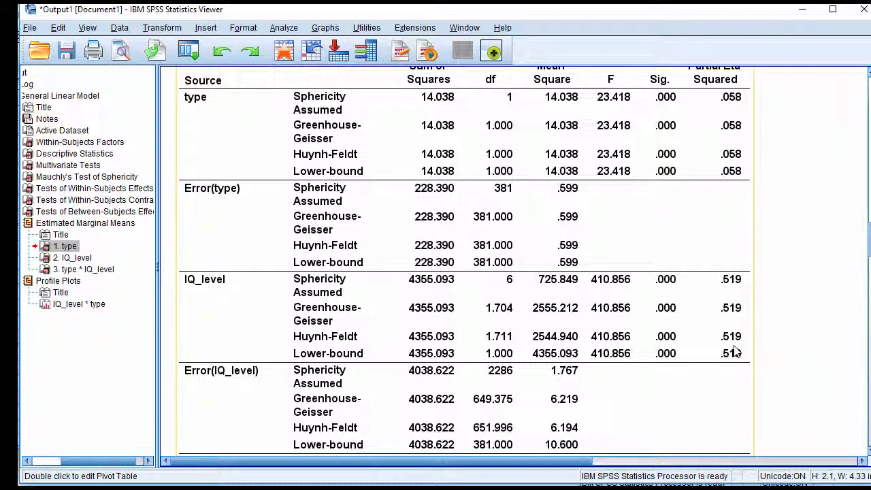
pyautogui.scroll(2, 735, 351)
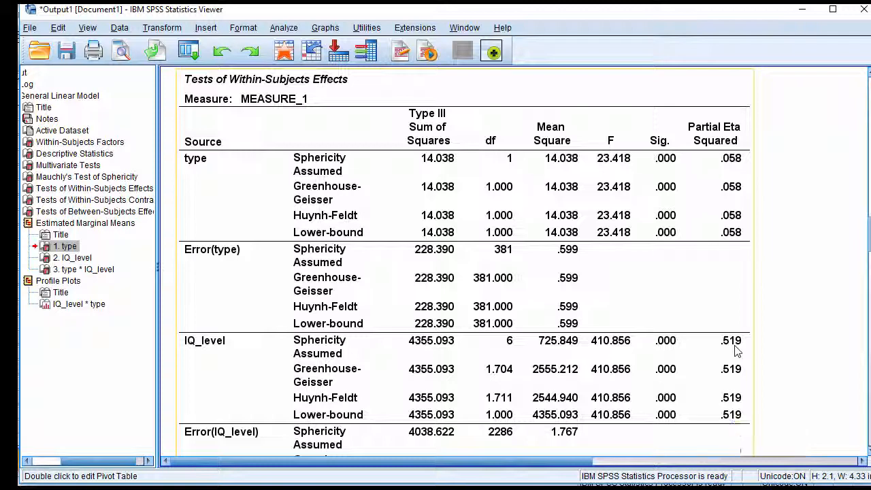
pyautogui.scroll(-15, 735, 351)
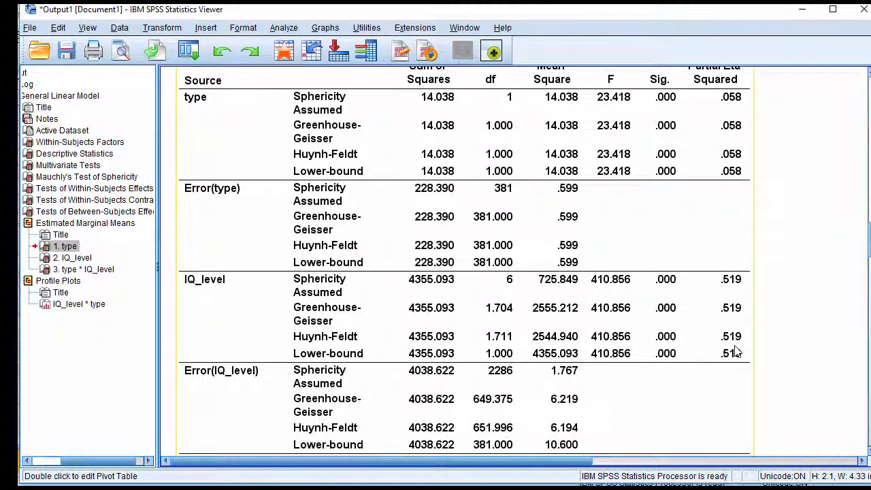
pyautogui.scroll(-2, 734, 350)
pyautogui.scroll(9, 734, 350)
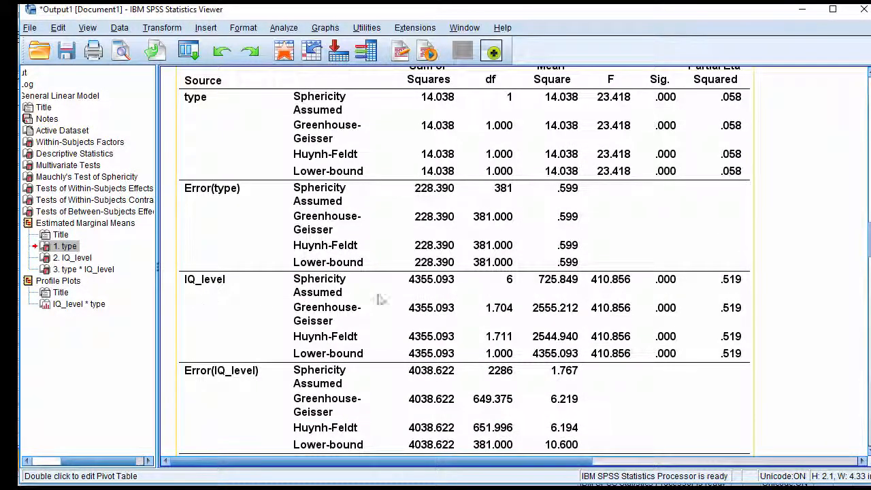
# Review the estimated marginal means for IQ_level and match its seven levels to the variables in the Within-Subjects Factors table
pyautogui.scroll(-12, 730, 348)
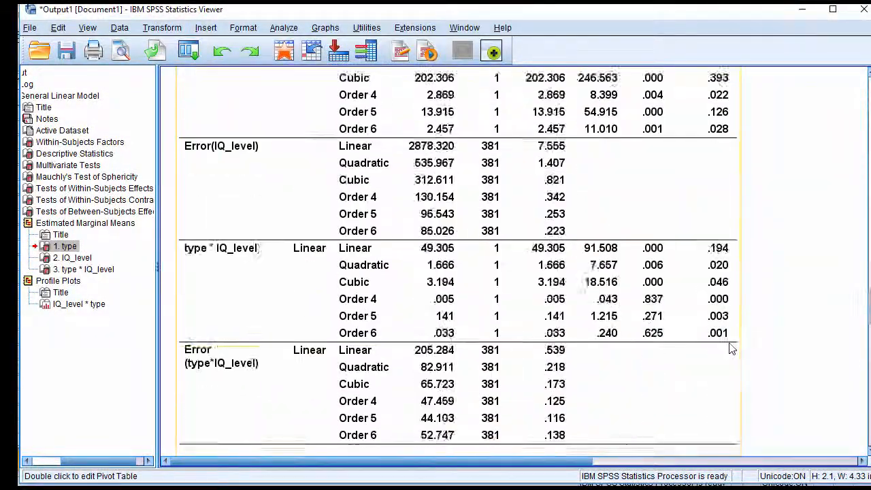
pyautogui.scroll(-15, 731, 349)
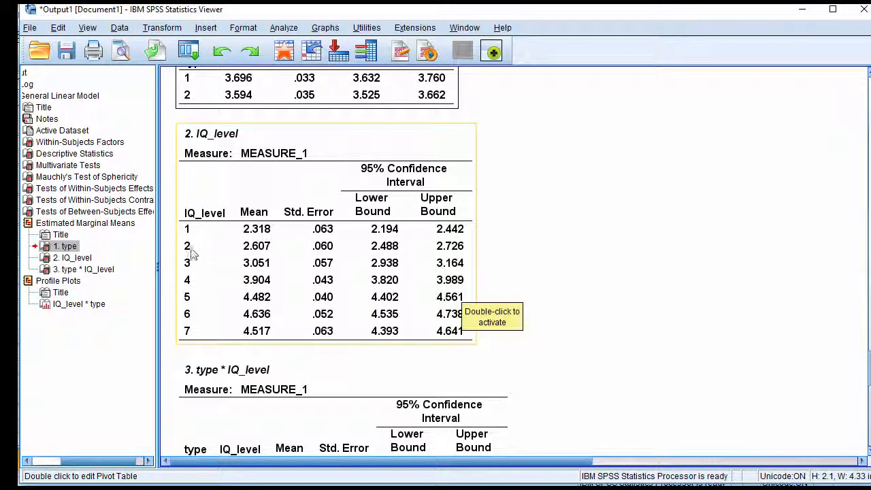
pyautogui.scroll(20, 667, 317)
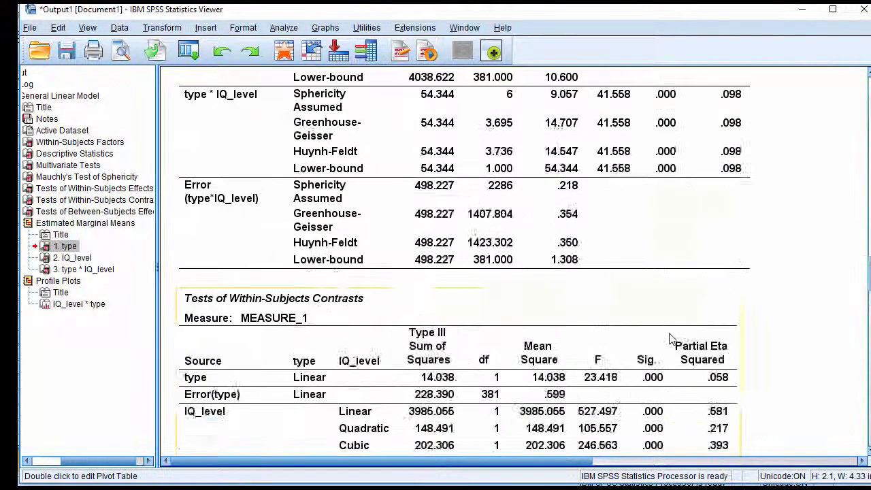
pyautogui.scroll(12, 671, 340)
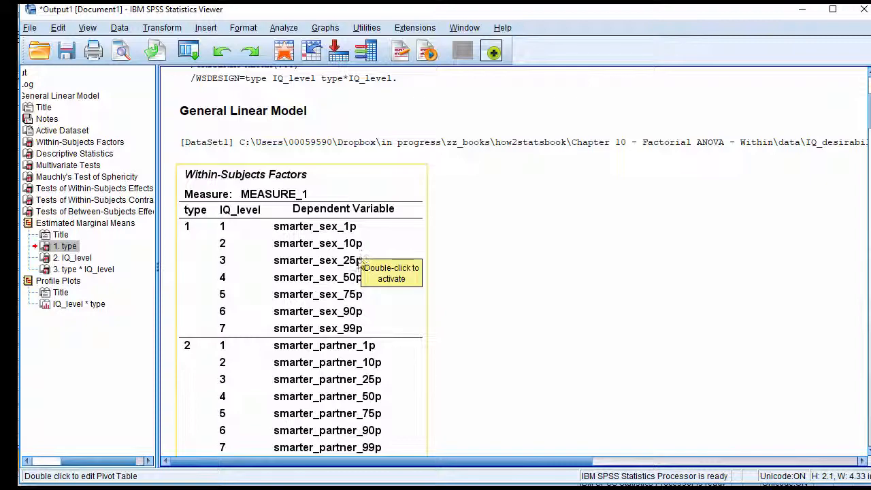
pyautogui.scroll(-20, 599, 307)
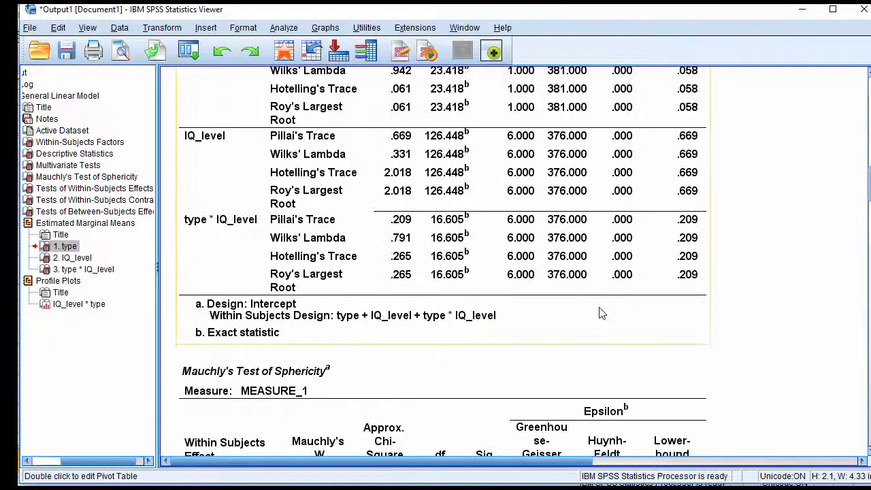
pyautogui.scroll(-15, 599, 315)
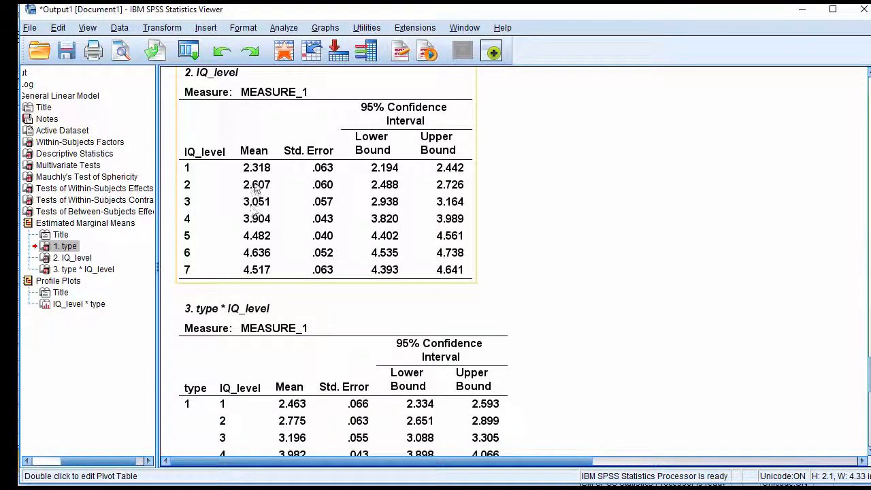
# Examine the type * IQ_level interaction and its error rows in the within-subjects effects, checking the Huynh-Feldt degrees of freedom, F, significance and partial eta squared
pyautogui.scroll(15, 286, 265)
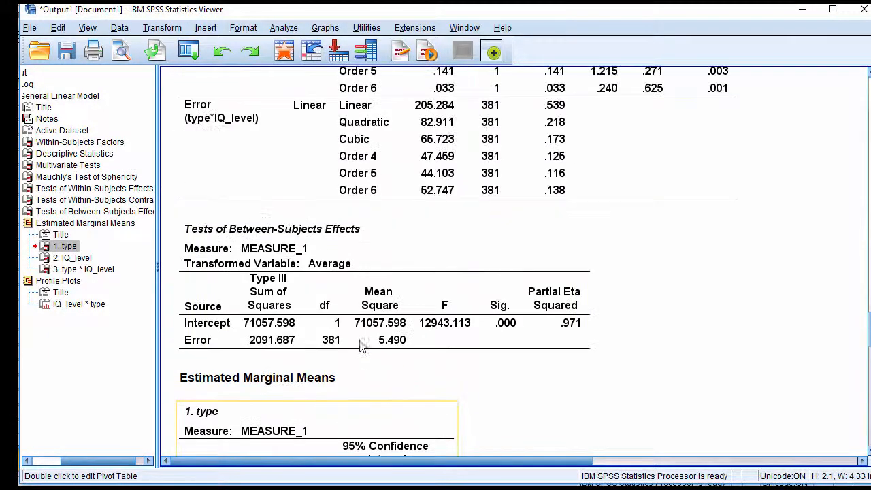
pyautogui.scroll(3, 359, 345)
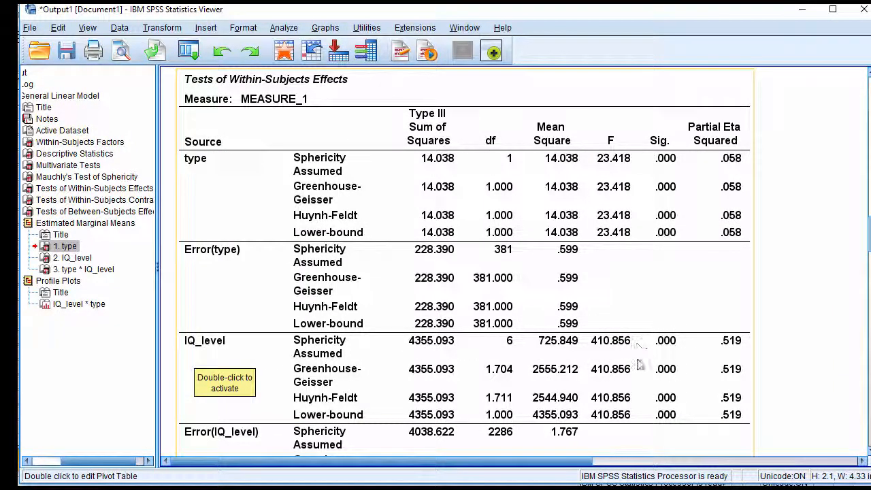
pyautogui.scroll(-5, 671, 346)
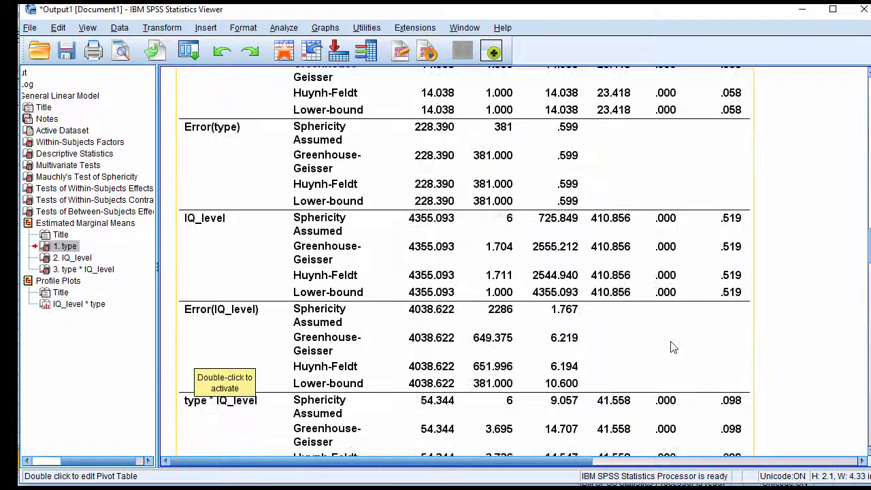
pyautogui.scroll(-2, 671, 347)
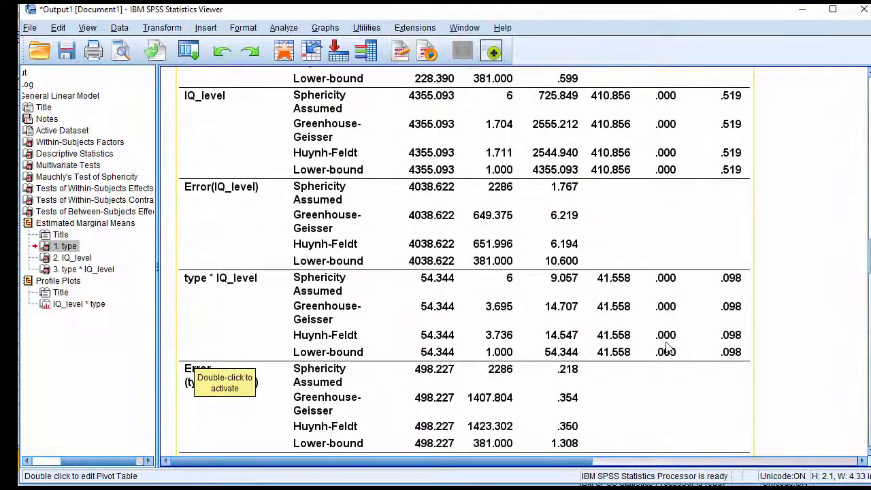
pyautogui.scroll(2, 488, 297)
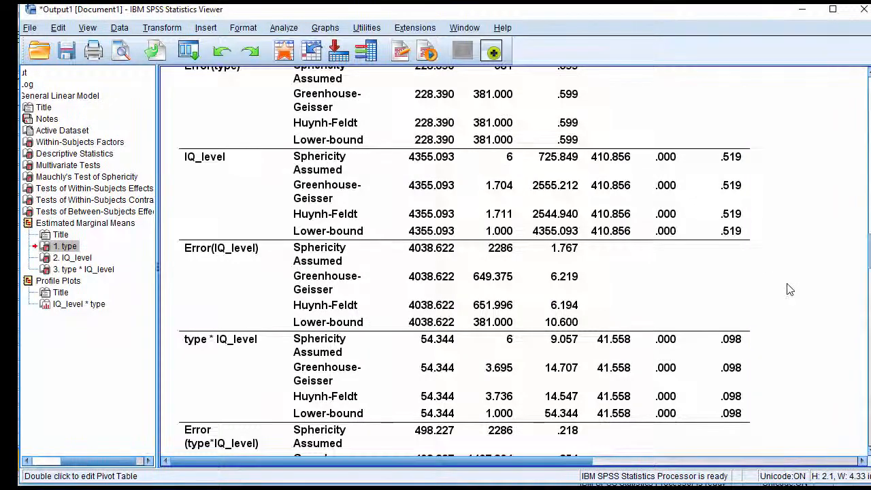
pyautogui.scroll(-2, 788, 290)
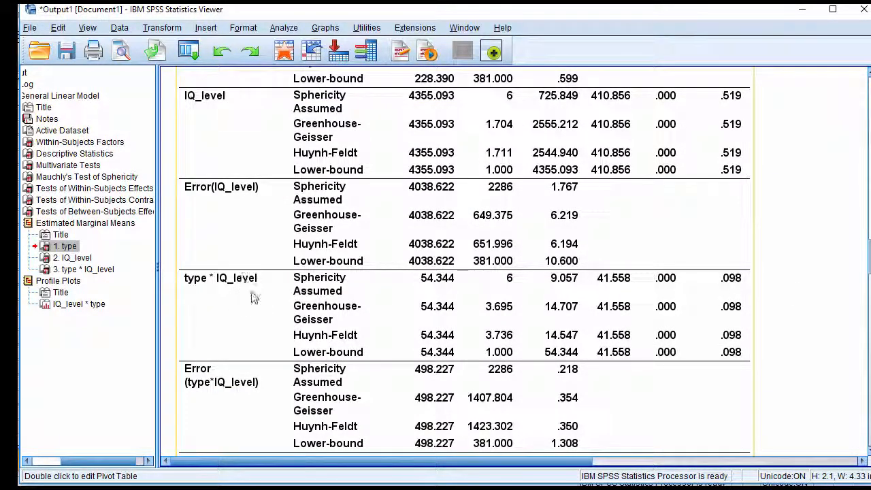
pyautogui.scroll(-2, 523, 342)
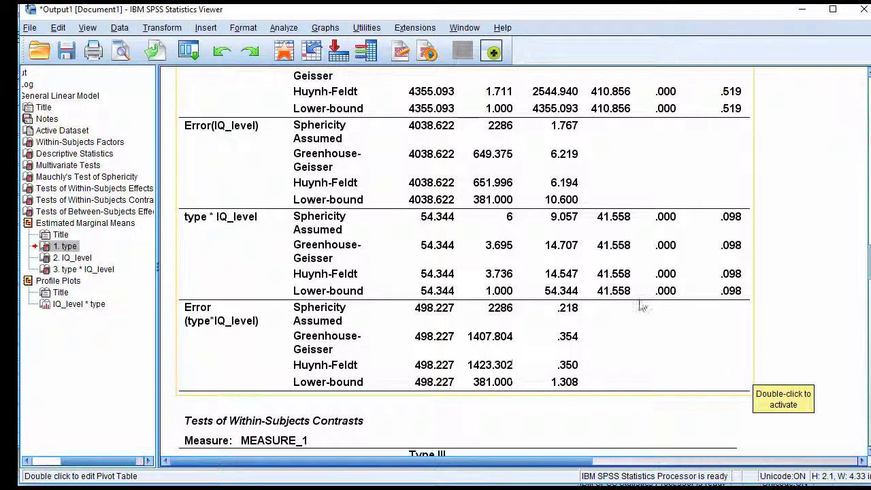
pyautogui.scroll(2, 592, 314)
pyautogui.scroll(-2, 517, 285)
pyautogui.scroll(3, 553, 373)
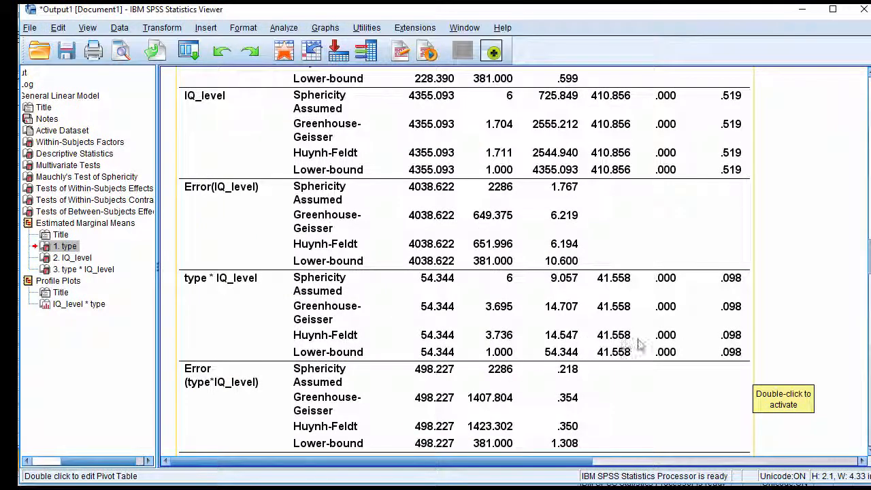
# Compare the type and IQ_level main effects with the type * IQ_level interaction in the Tests of Within-Subjects Effects table
pyautogui.scroll(3, 640, 327)
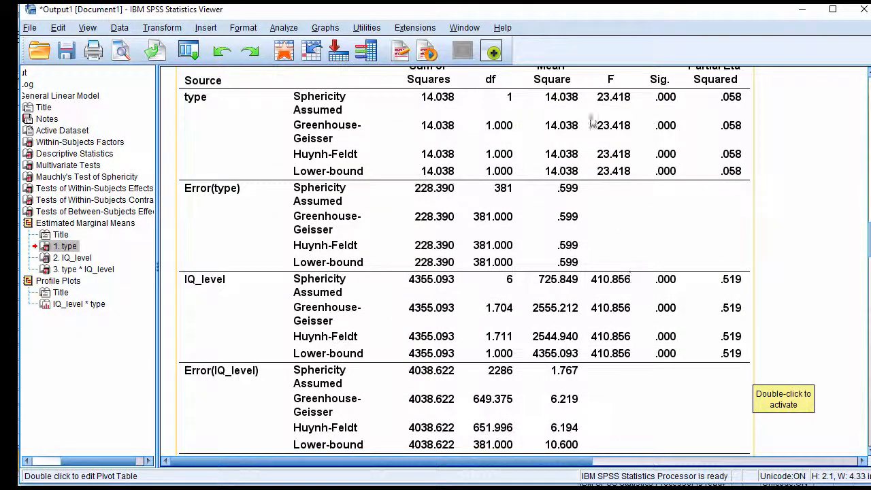
pyautogui.scroll(-2, 660, 409)
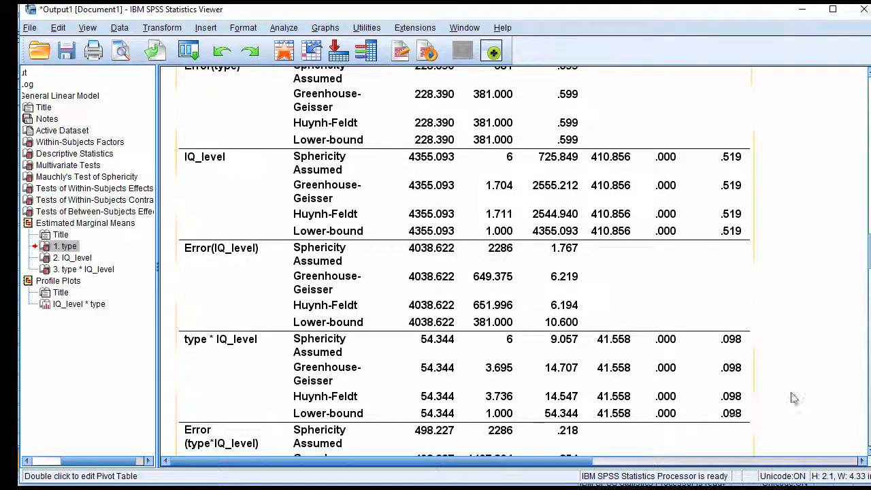
pyautogui.scroll(-3, 793, 398)
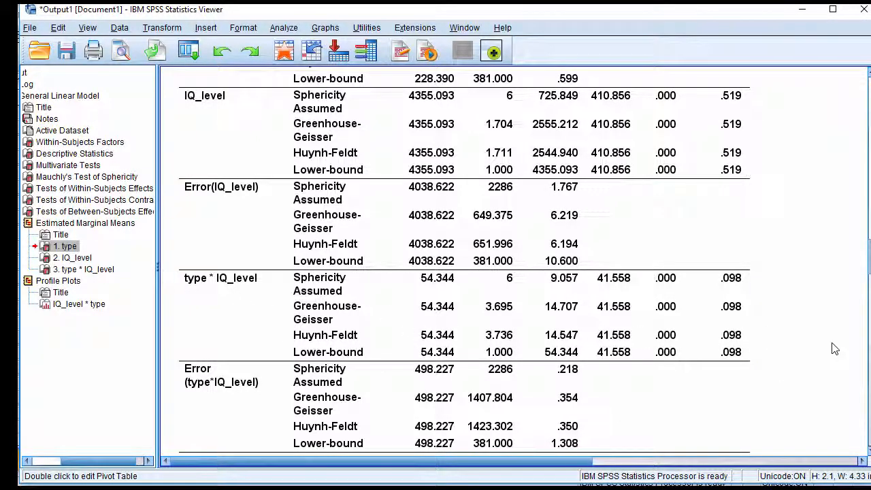
pyautogui.scroll(8, 835, 349)
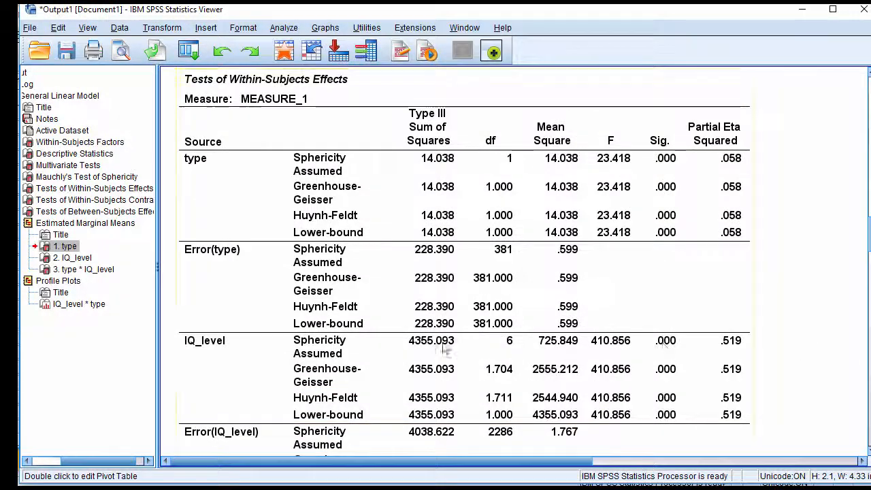
pyautogui.scroll(-4, 714, 253)
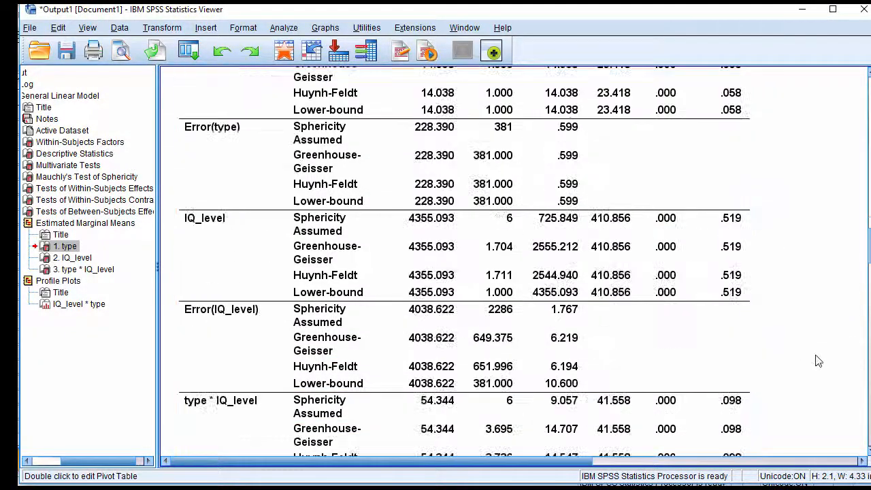
pyautogui.scroll(1, 802, 357)
pyautogui.scroll(3, 818, 361)
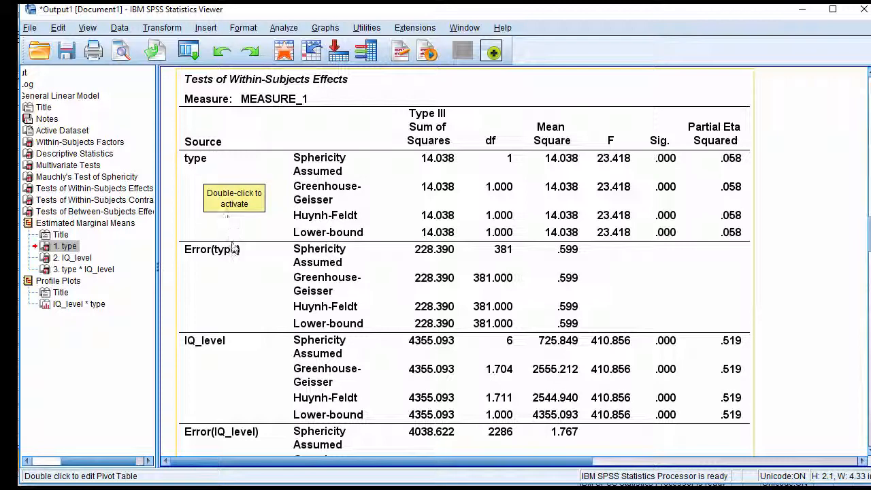
pyautogui.scroll(-2, 206, 175)
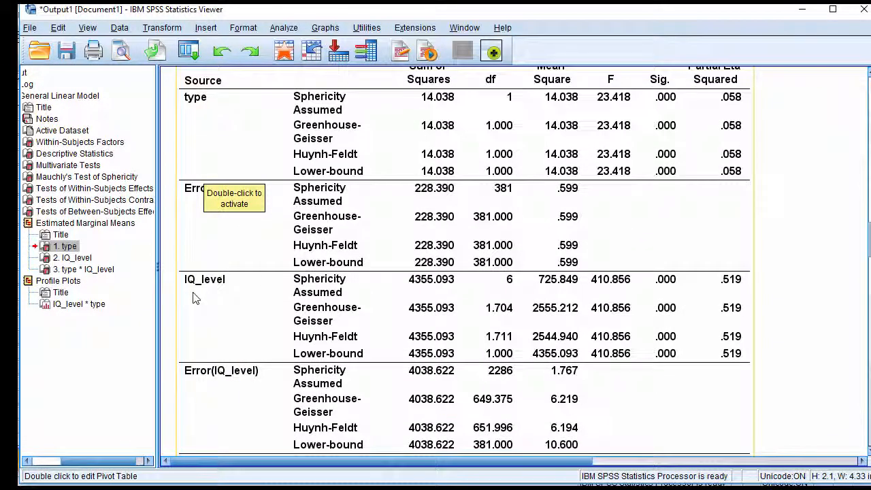
pyautogui.scroll(-20, 194, 298)
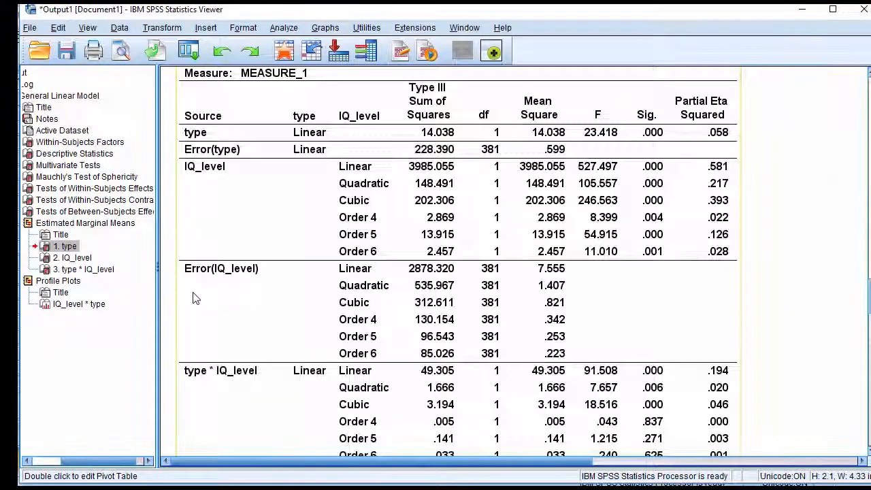
# Review the estimated marginal means for type and IQ_level alongside the means of their combinations
pyautogui.scroll(-15, 193, 297)
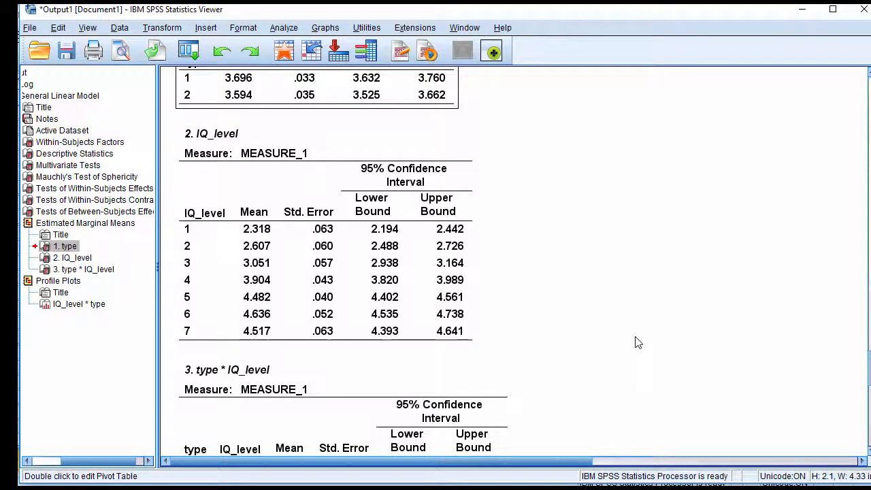
pyautogui.scroll(5, 635, 342)
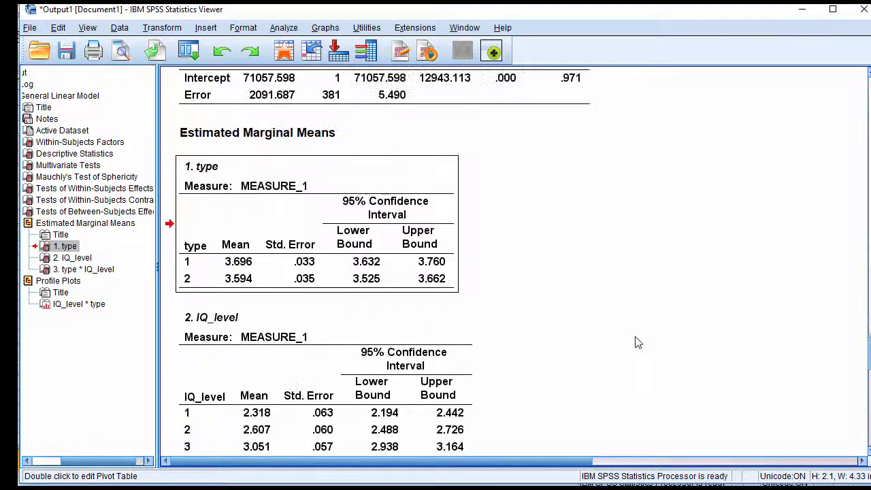
pyautogui.scroll(-5, 636, 342)
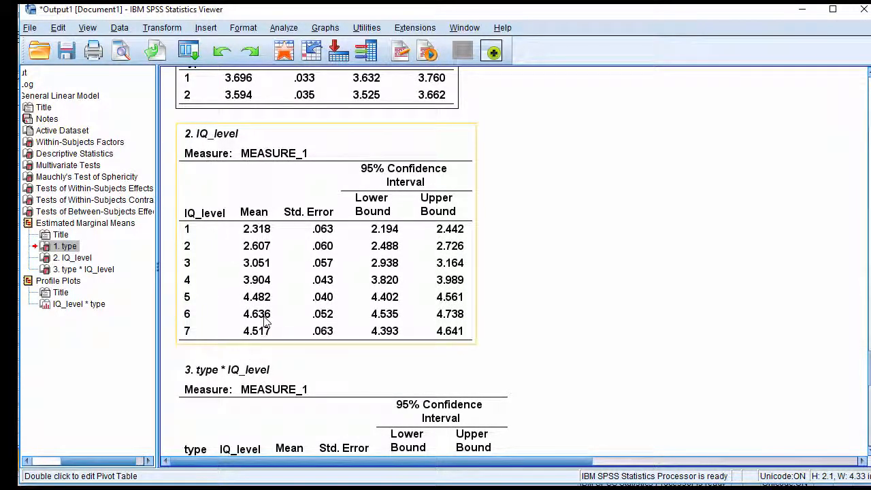
pyautogui.scroll(-10, 589, 315)
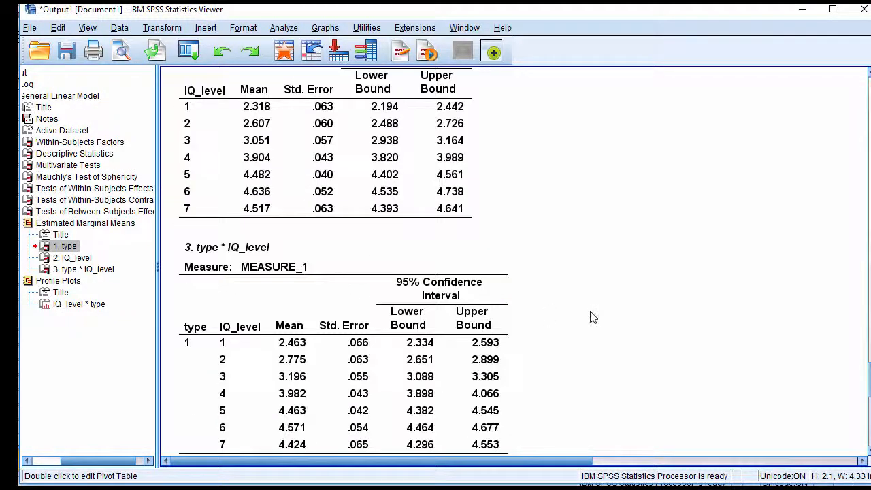
# Examine the IQ_level by type profile plot and match its two lines to the variables in the Within-Subjects Factors table
pyautogui.scroll(-2, 591, 315)
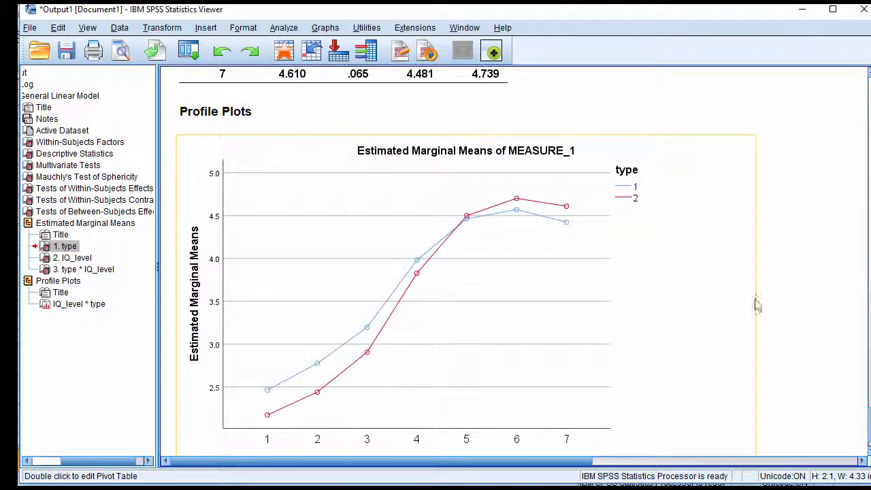
pyautogui.scroll(-2, 544, 170)
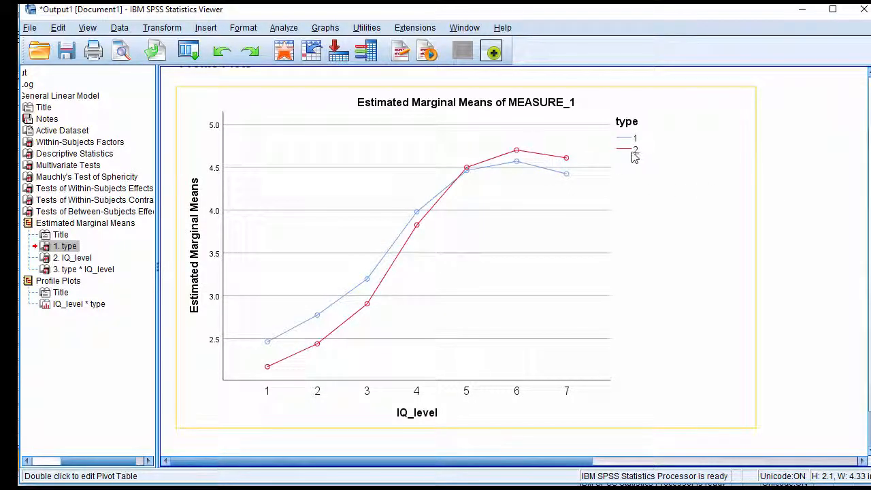
pyautogui.scroll(20, 657, 334)
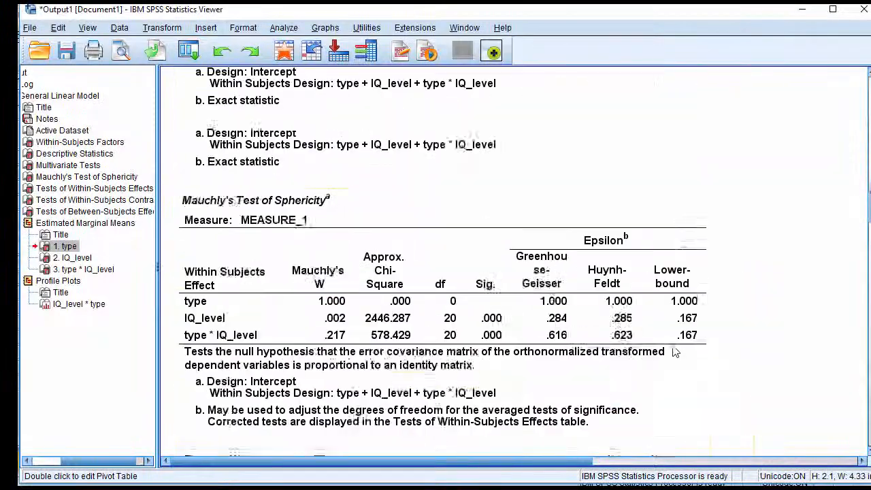
pyautogui.scroll(15, 673, 351)
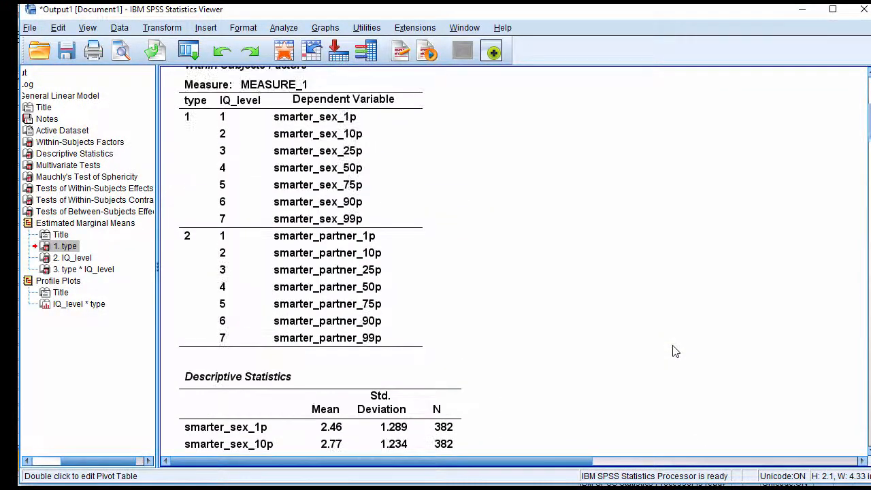
pyautogui.click(223, 234)
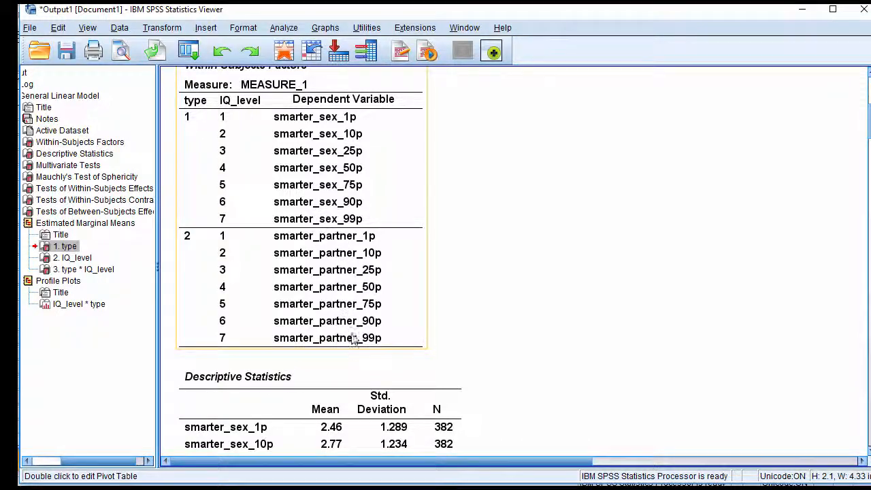
pyautogui.scroll(-20, 728, 258)
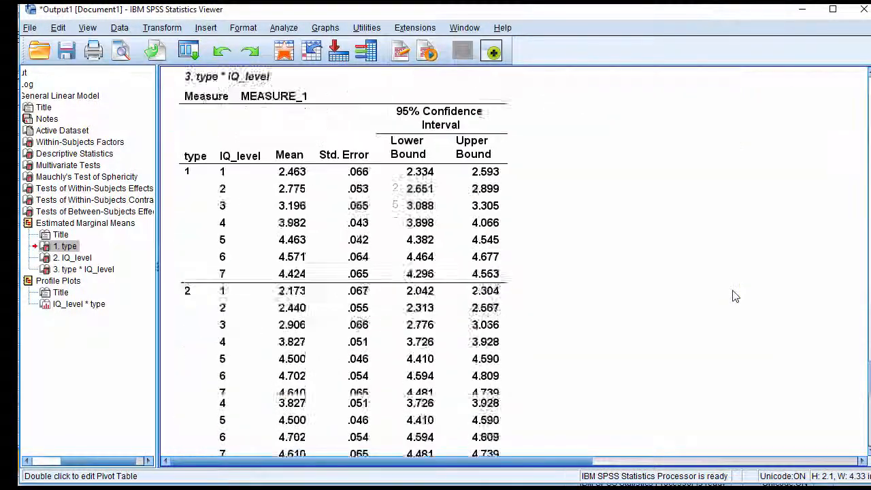
pyautogui.scroll(-8, 734, 295)
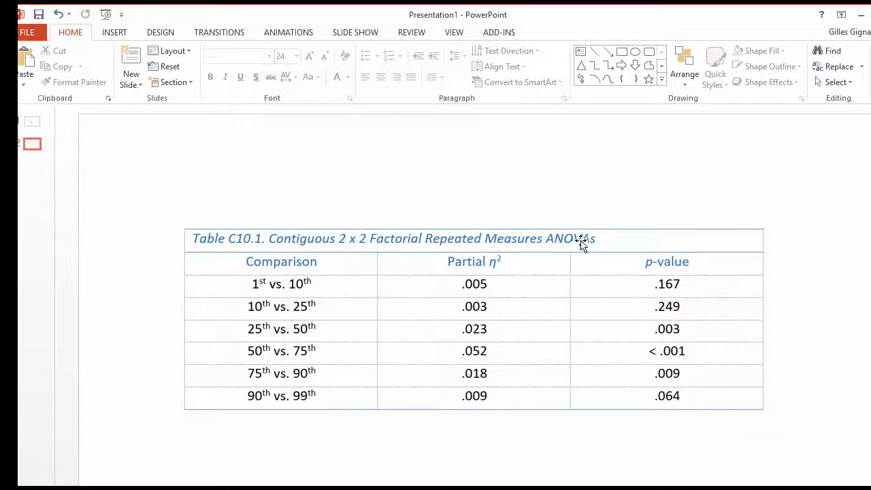
# Review the PowerPoint table of contiguous 2 x 2 factorial repeated measures ANOVAs and return to the SPSS output
pyautogui.click(264, 284)
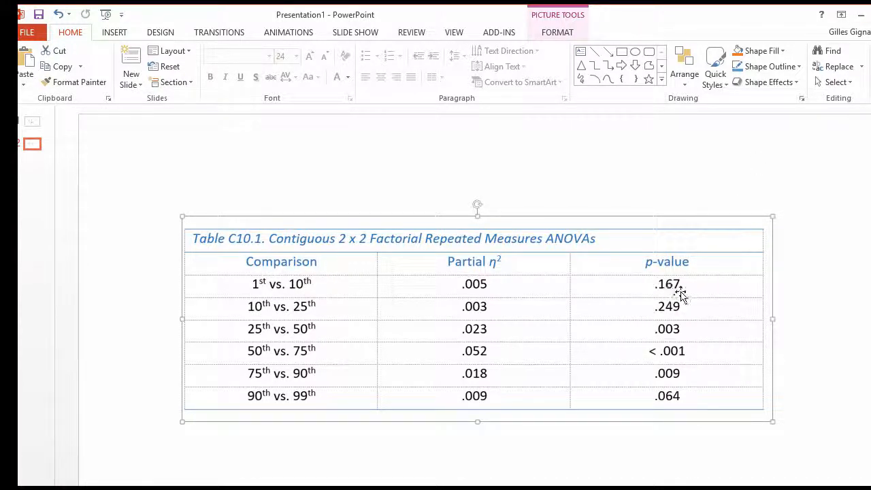
pyautogui.click(861, 14)
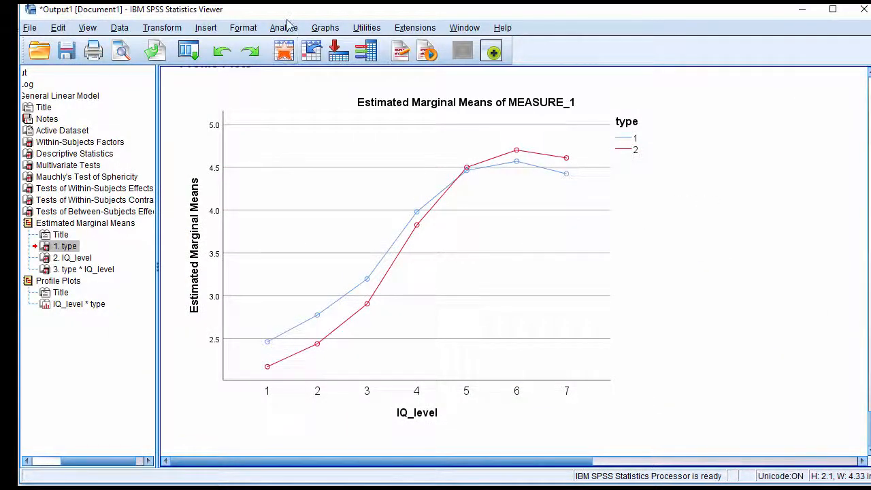
# Start a new General Linear Model repeated measures analysis, change the IQ_level factor to 2 levels and define the design
pyautogui.click(283, 28)
pyautogui.moveTo(336, 128)
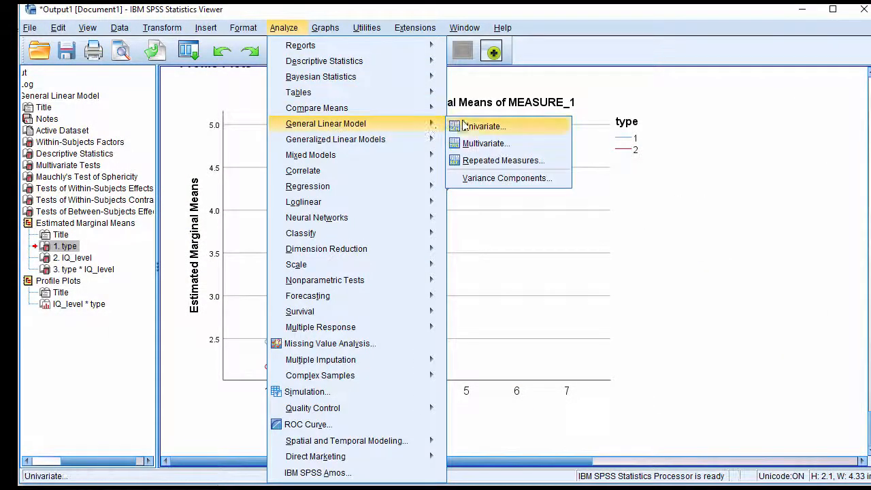
pyautogui.click(477, 161)
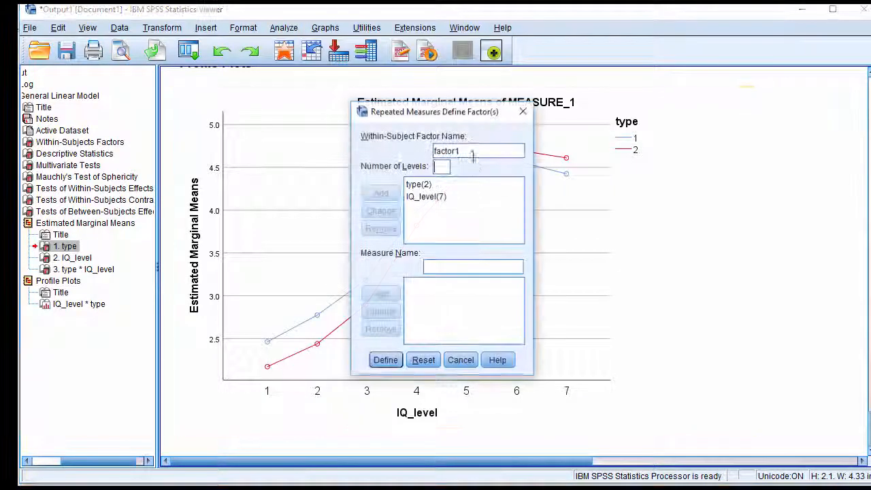
pyautogui.click(424, 197)
pyautogui.doubleClick(436, 167)
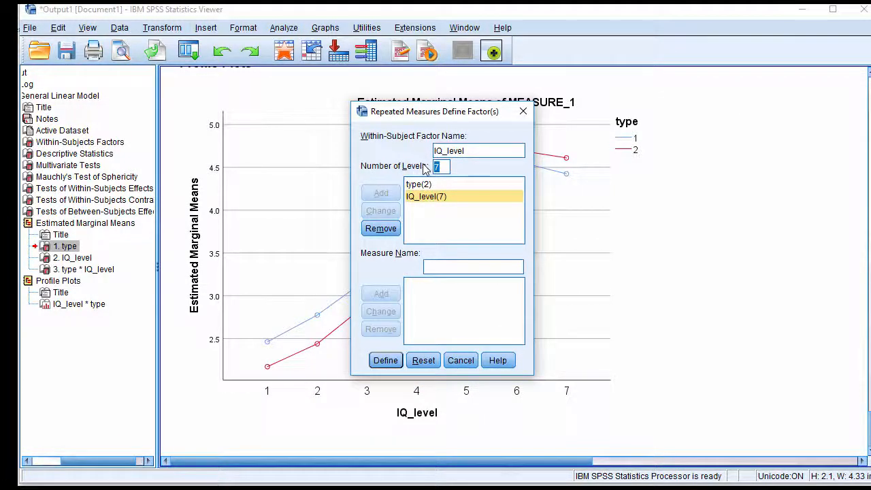
pyautogui.write('2')
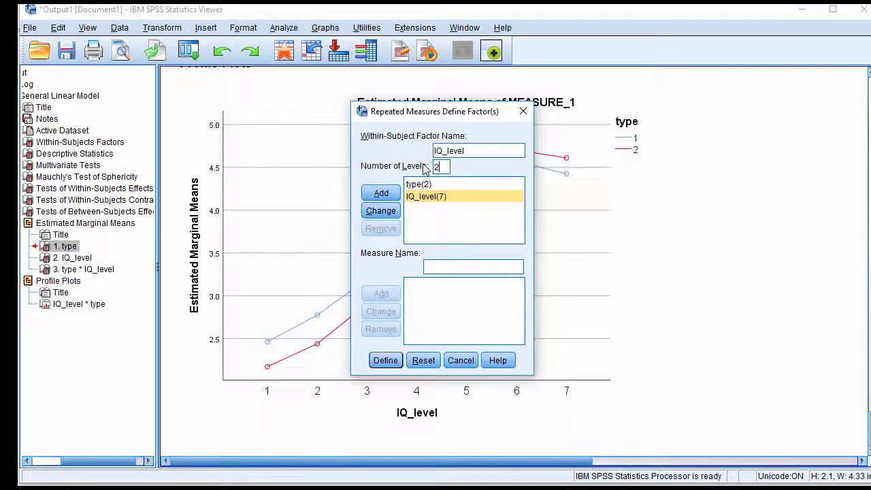
pyautogui.click(393, 194)
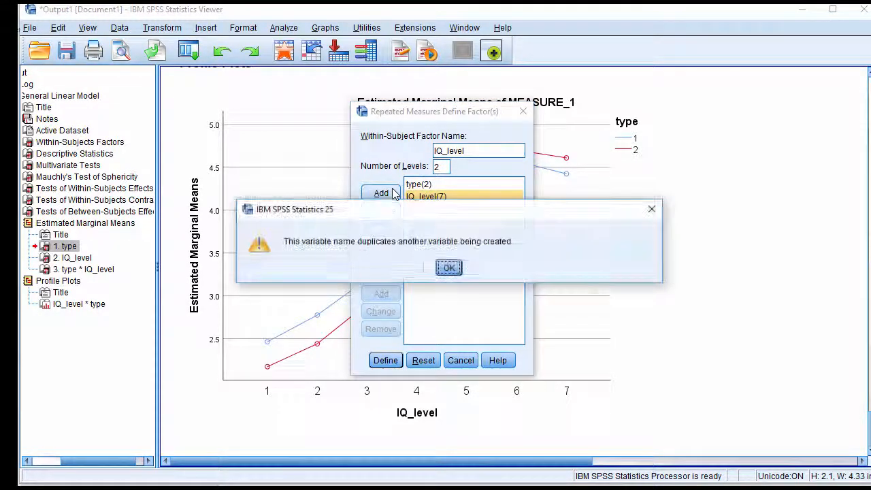
pyautogui.click(448, 270)
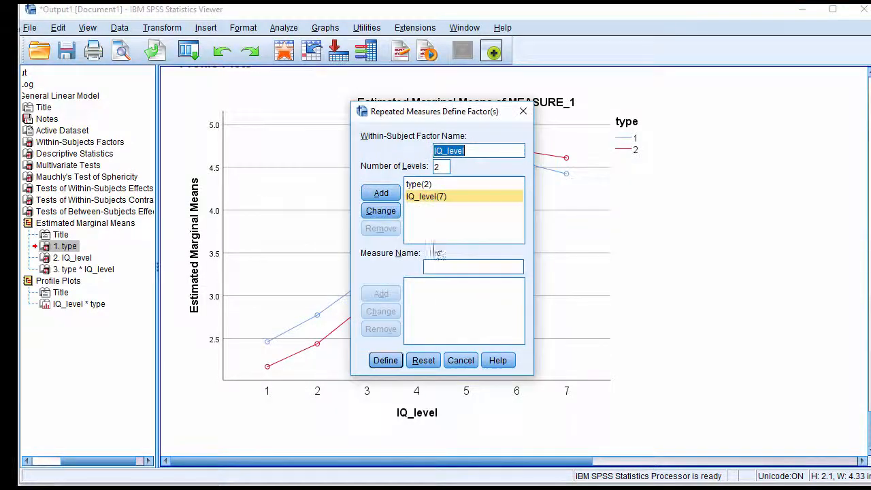
pyautogui.click(384, 211)
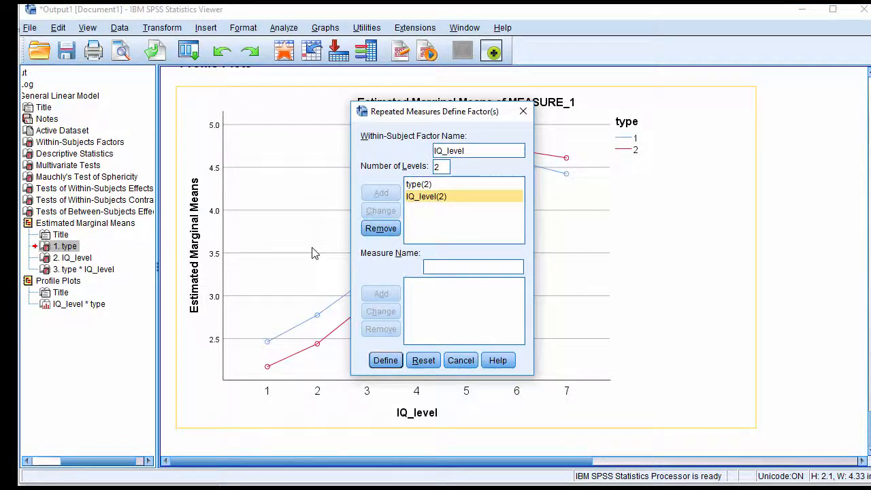
pyautogui.click(431, 211)
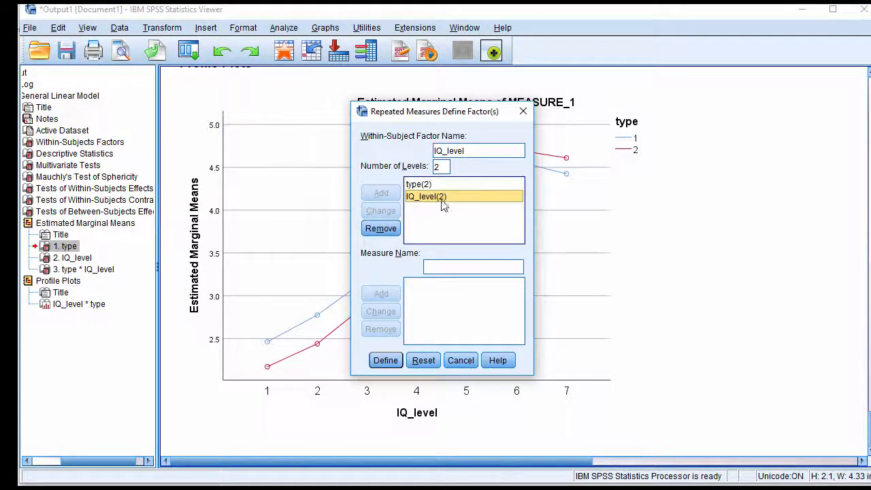
pyautogui.click(392, 362)
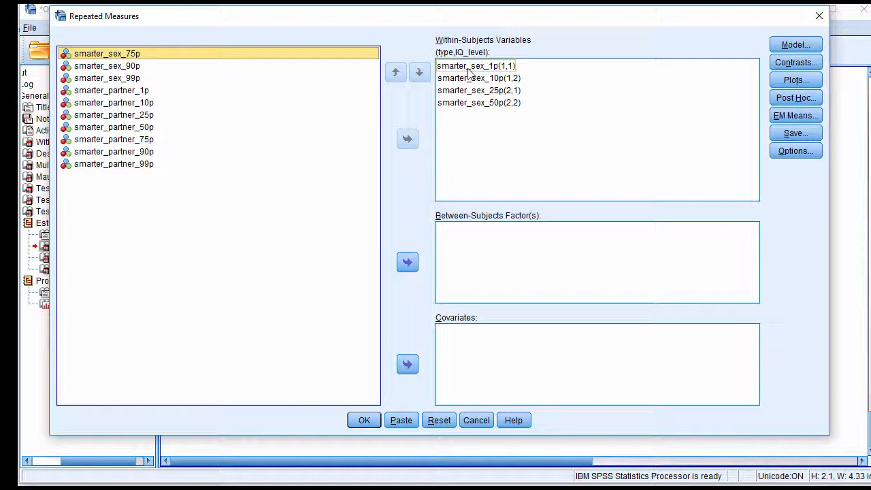
# Replace the within-subjects variables with smarter_sex_1p, smarter_sex_10p, smarter_partner_1p and smarter_partner_10p, in that order
pyautogui.click(467, 68)
pyautogui.keyDown('shift'); pyautogui.click(481, 104); pyautogui.keyUp('shift')
pyautogui.click(407, 139)
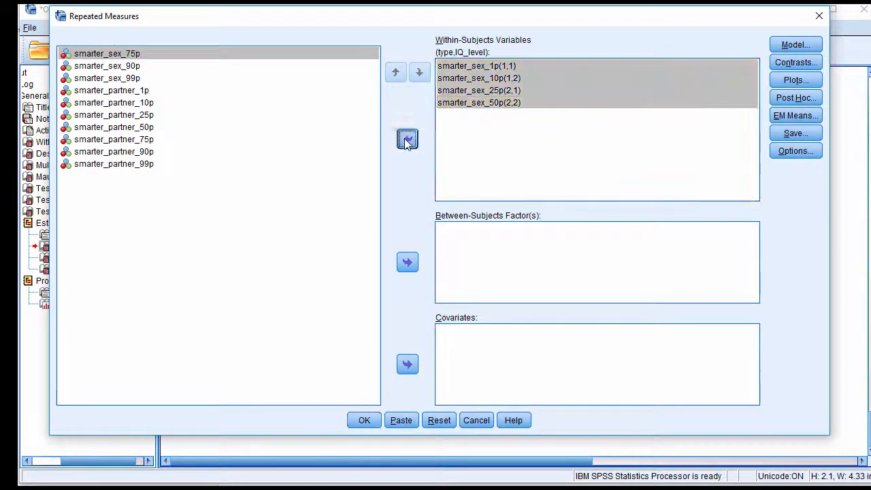
pyautogui.click(204, 55)
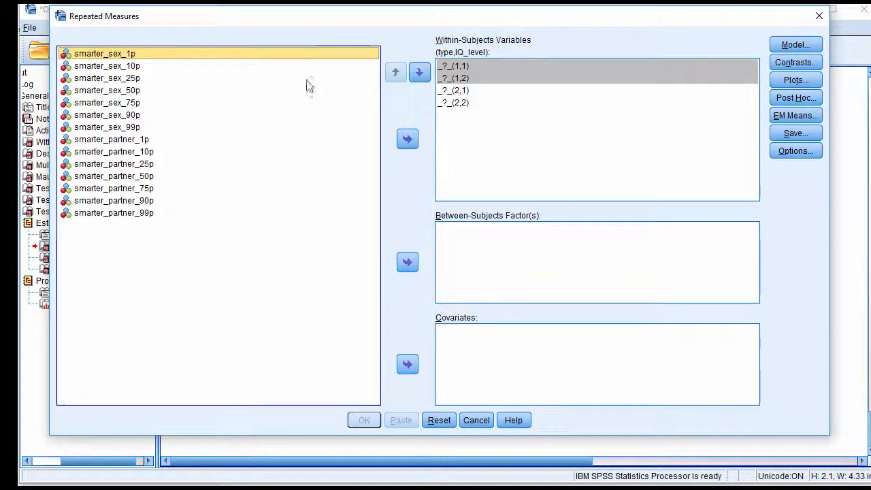
pyautogui.click(407, 140)
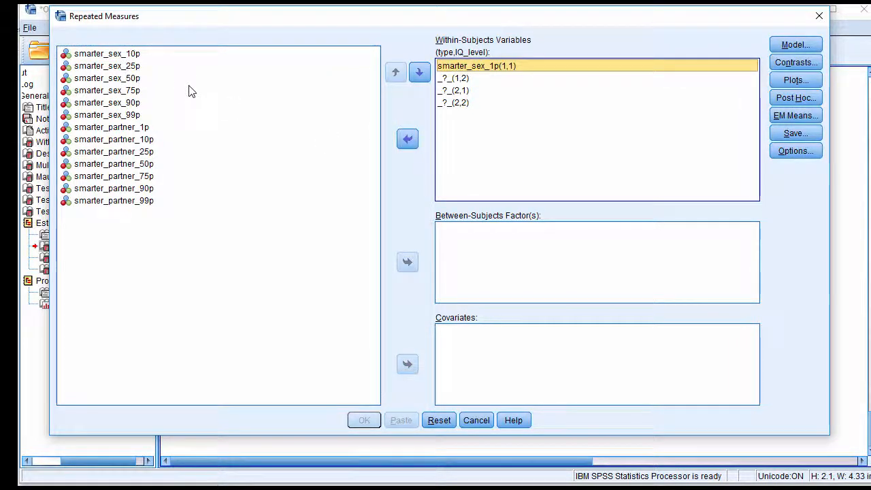
pyautogui.click(133, 54)
pyautogui.click(407, 140)
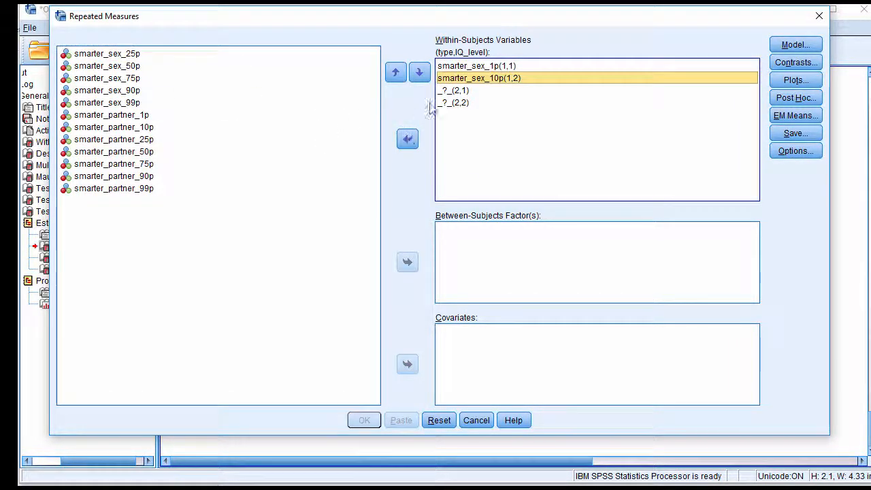
pyautogui.click(147, 116)
pyautogui.keyDown('shift'); pyautogui.click(147, 128); pyautogui.keyUp('shift')
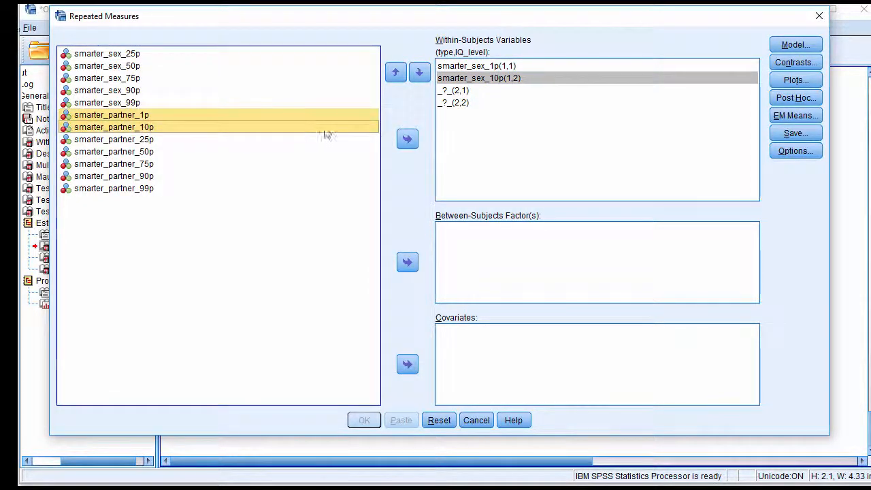
pyautogui.click(408, 139)
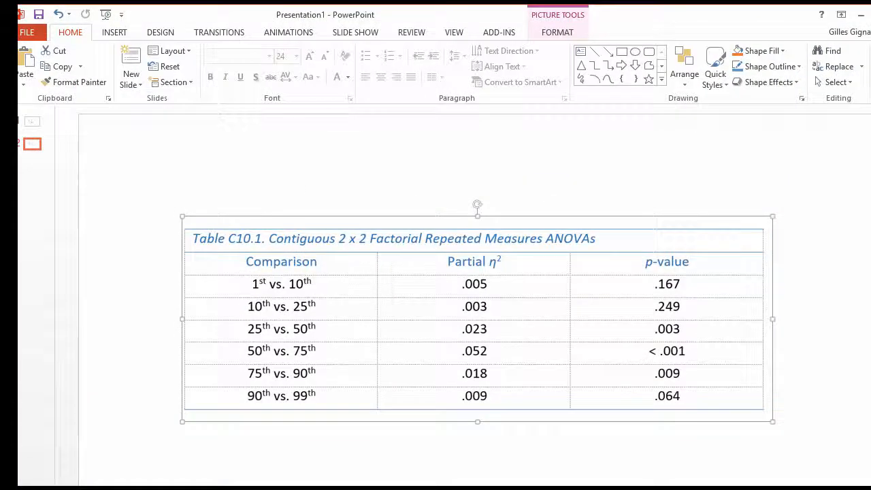
# Check the desirability rating plot and comparison table in PowerPoint, and run the 1st vs. 10th percentile ANOVA in SPSS
pyautogui.scroll(1, 338, 282)
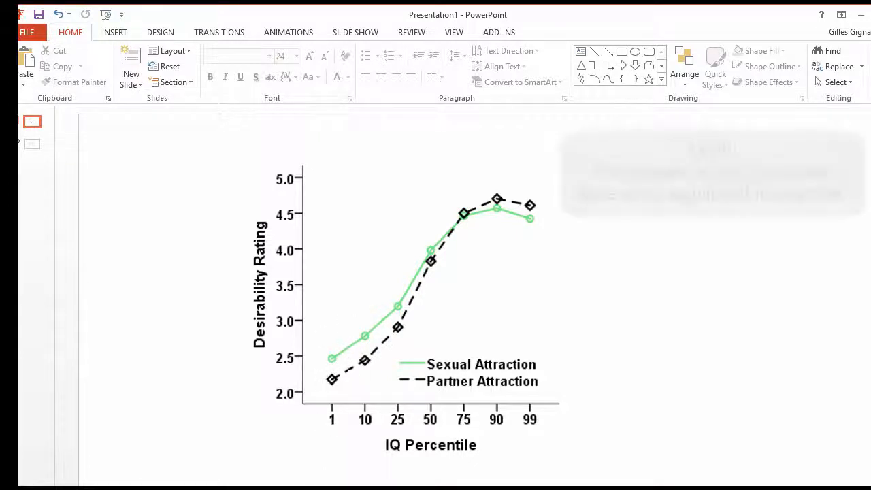
pyautogui.scroll(-1, 454, 465)
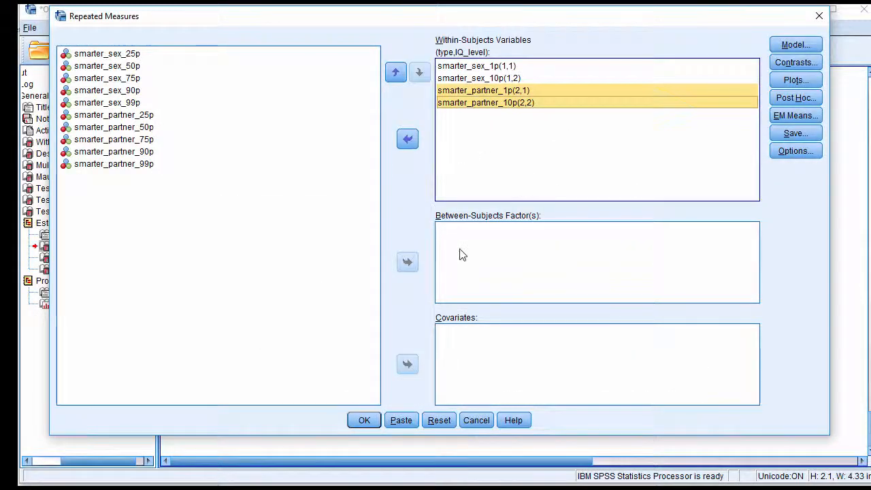
pyautogui.click(364, 420)
# Examine the type * IQ_level significance and partial eta squared in the Tests of Within-Subjects Effects table for the 1st vs. 10th comparison
pyautogui.scroll(-10, 592, 345)
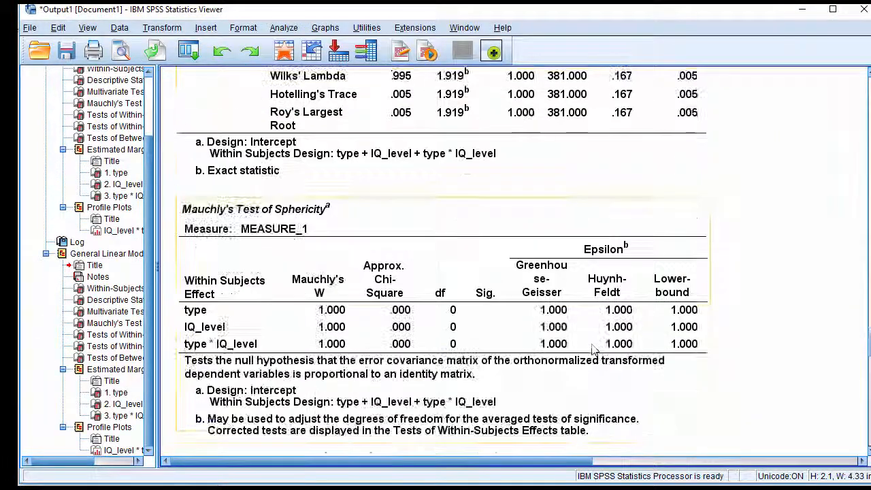
pyautogui.scroll(7, 592, 345)
pyautogui.scroll(-5, 591, 349)
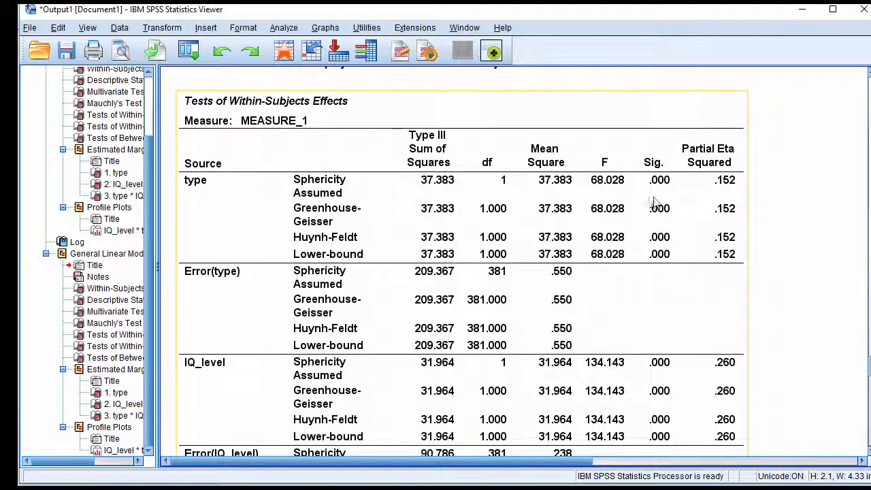
pyautogui.scroll(-6, 650, 207)
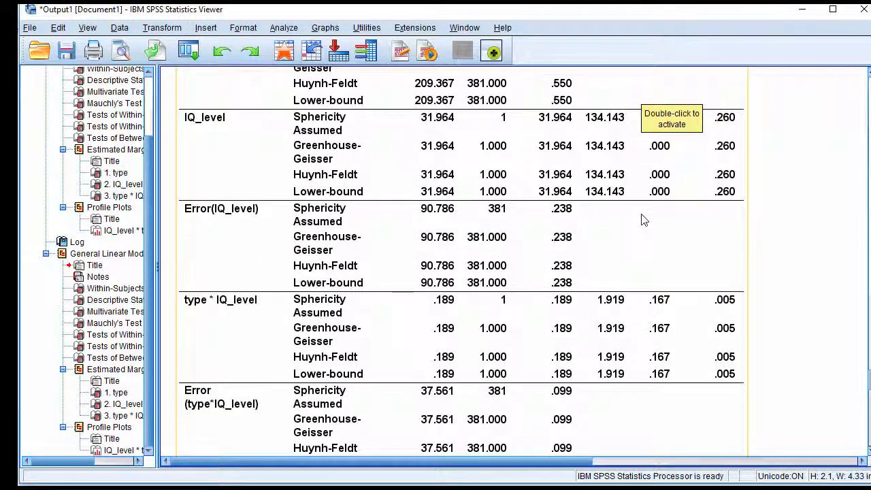
pyautogui.scroll(5, 612, 335)
pyautogui.scroll(-5, 612, 335)
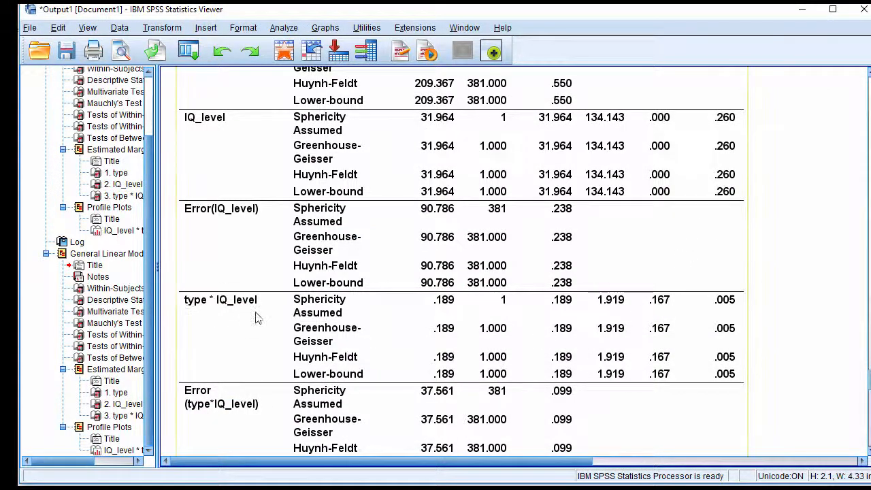
pyautogui.scroll(5, 633, 287)
pyautogui.scroll(-5, 666, 334)
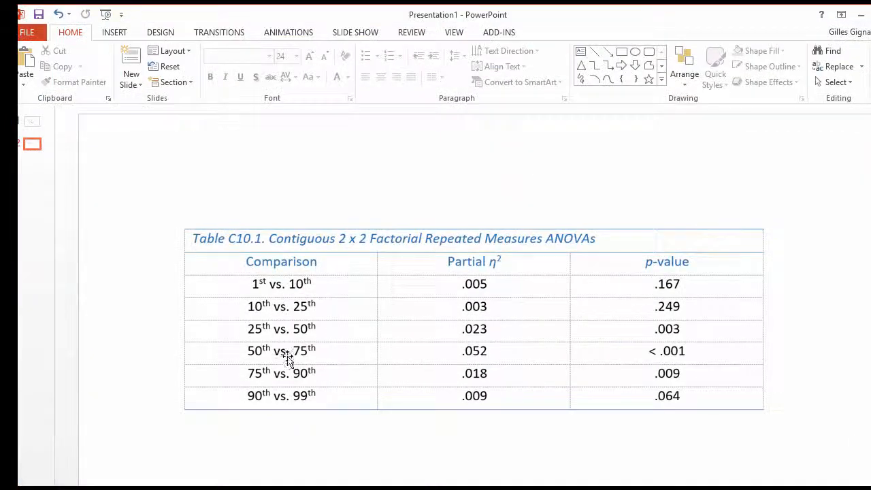
# Switch to PowerPoint and compare the contiguous ANOVA table, especially 25th vs. 50th, with the desirability rating plot
pyautogui.scroll(1, 398, 468)
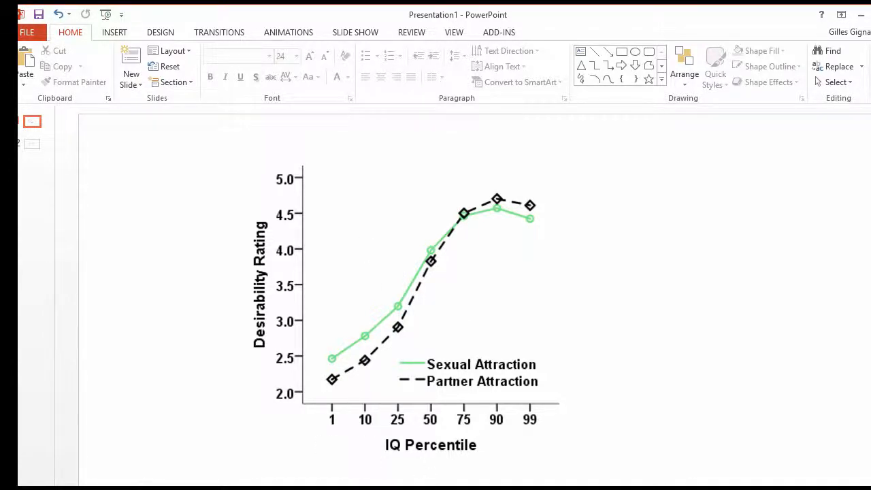
pyautogui.press('pagedown')
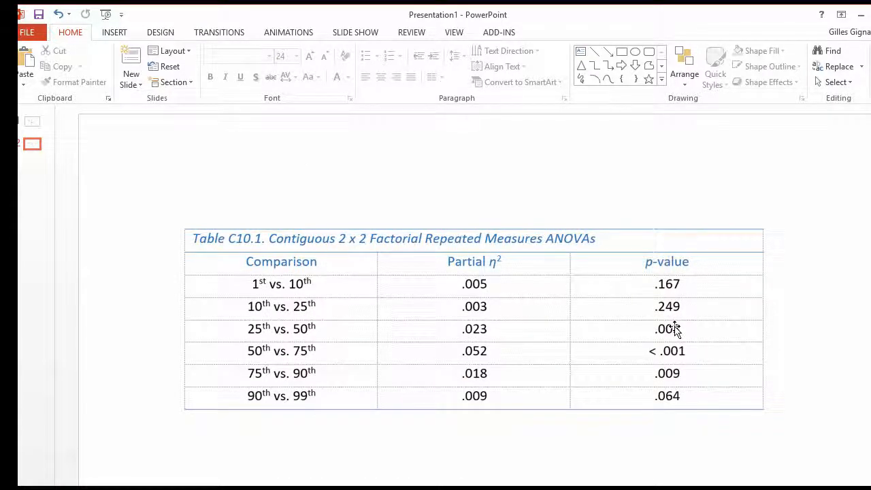
pyautogui.click(279, 331)
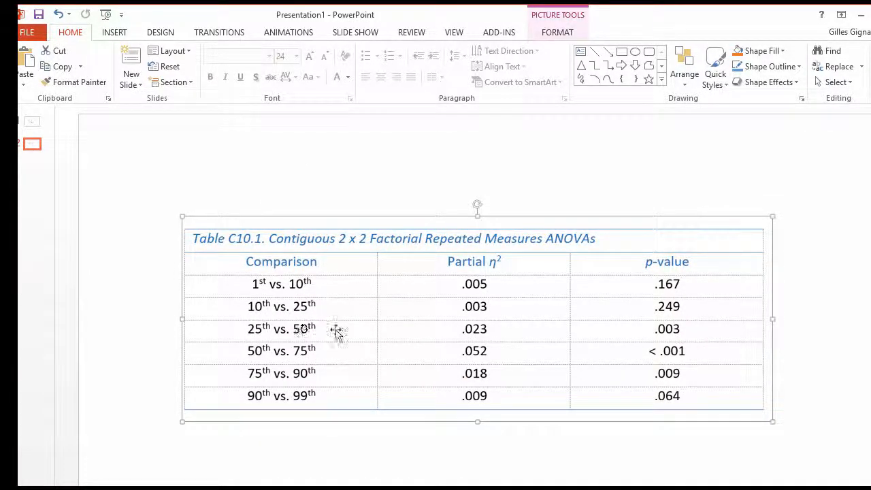
pyautogui.press('pageup')
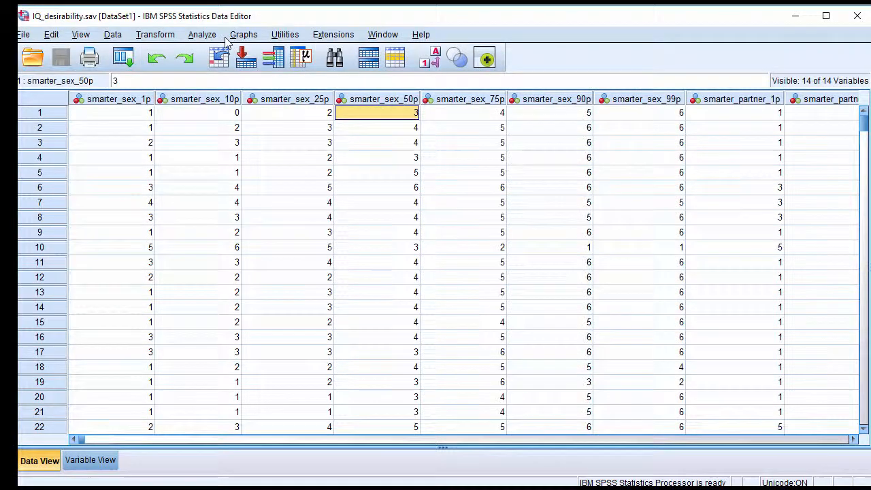
# Reopen the SPSS repeated measures analysis with type and IQ_level at two levels each and clear its within-subjects variables
pyautogui.click(204, 34)
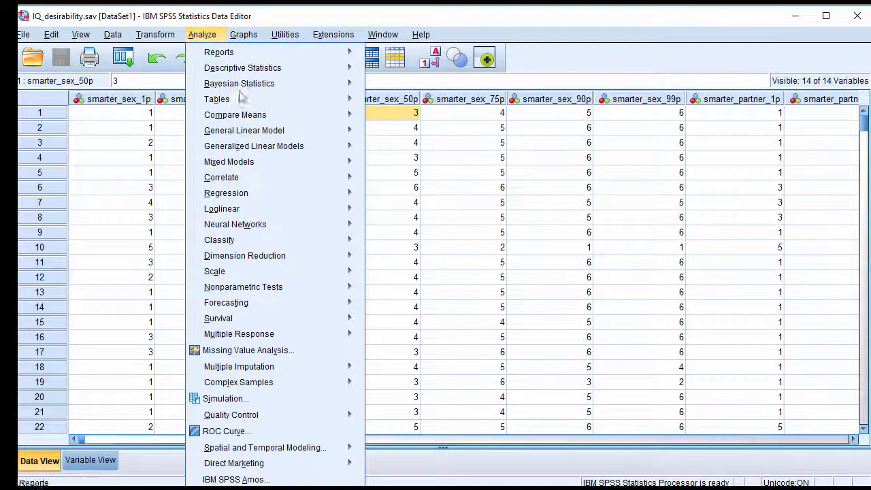
pyautogui.moveTo(345, 129)
pyautogui.click(392, 167)
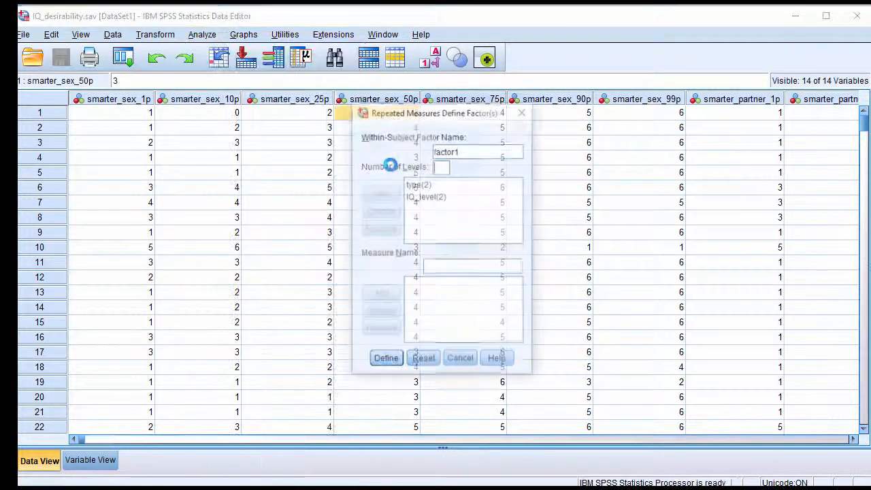
pyautogui.click(385, 360)
pyautogui.click(474, 76)
pyautogui.click(473, 68)
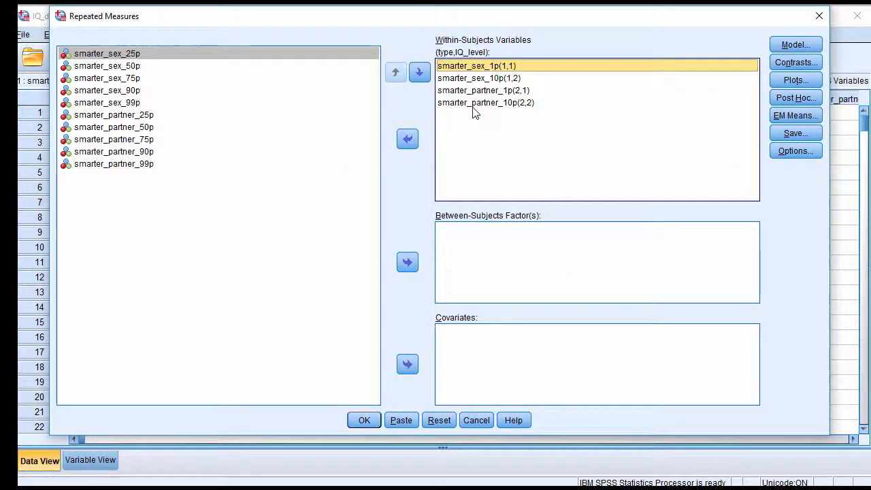
pyautogui.keyDown('shift'); pyautogui.click(472, 103); pyautogui.keyUp('shift')
pyautogui.click(407, 139)
# Assign smarter_sex_25p, smarter_sex_50p, smarter_partner_25p and smarter_partner_50p as within-subjects variables and run the ANOVA
pyautogui.click(124, 79)
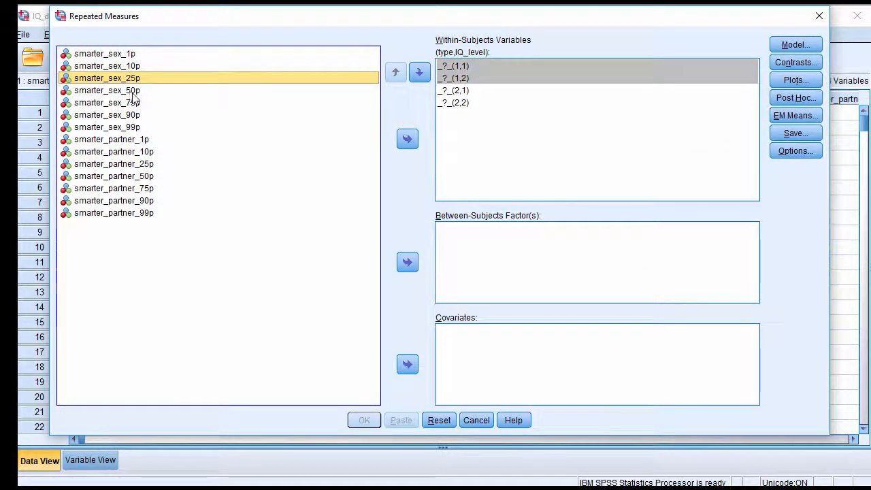
pyautogui.keyDown('shift'); pyautogui.click(130, 90); pyautogui.keyUp('shift')
pyautogui.click(407, 140)
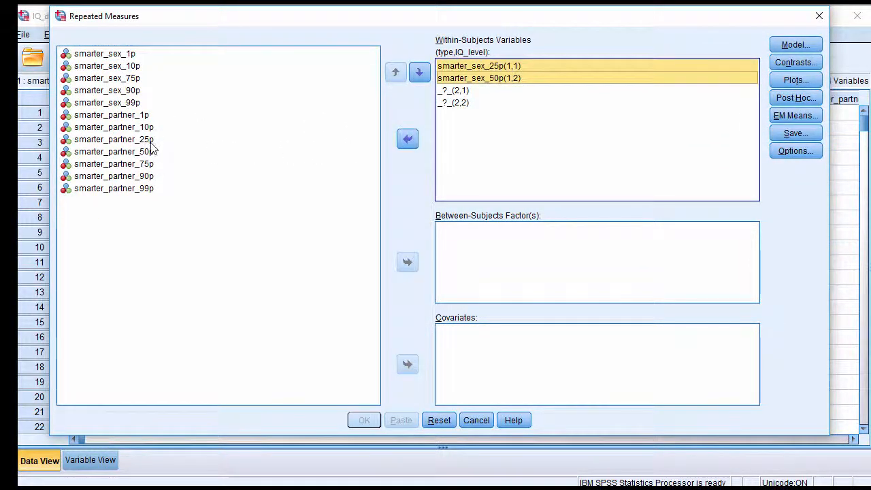
pyautogui.click(163, 139)
pyautogui.keyDown('shift'); pyautogui.click(184, 151); pyautogui.keyUp('shift')
pyautogui.click(407, 139)
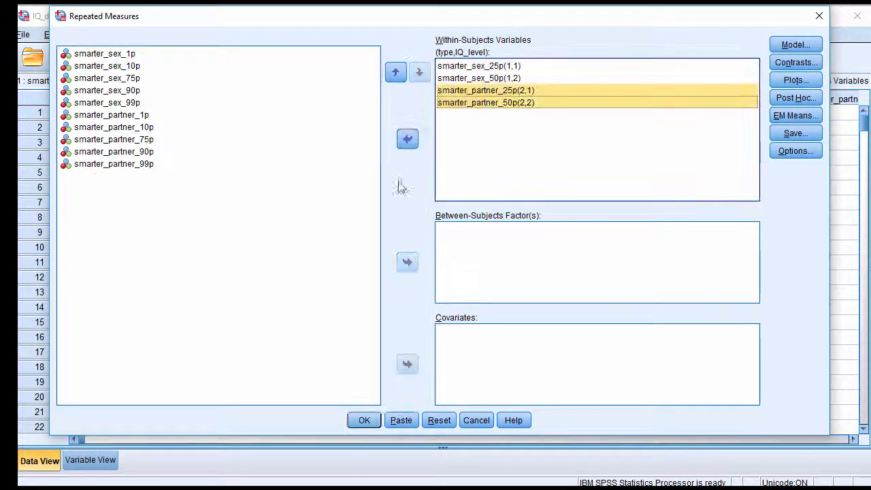
pyautogui.click(364, 419)
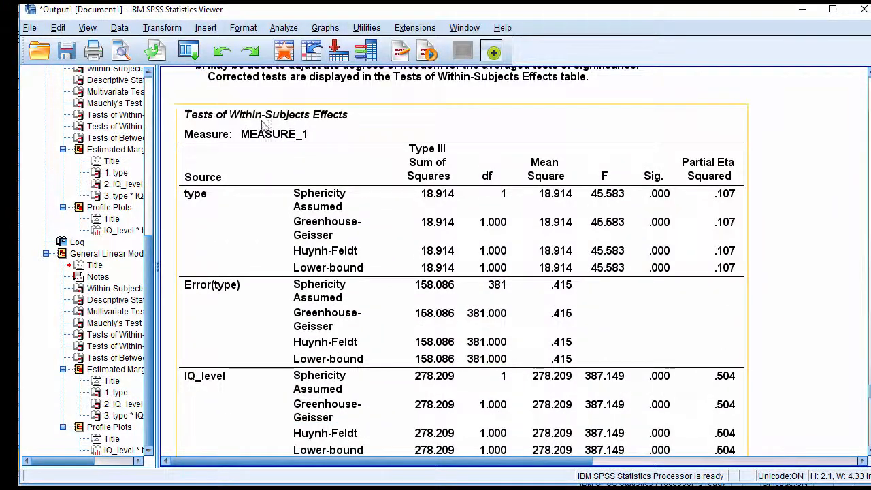
# Examine the type * IQ_level effect for the 25th vs. 50th comparison and check it against the PowerPoint table
pyautogui.scroll(-3, 583, 173)
pyautogui.scroll(-6, 583, 189)
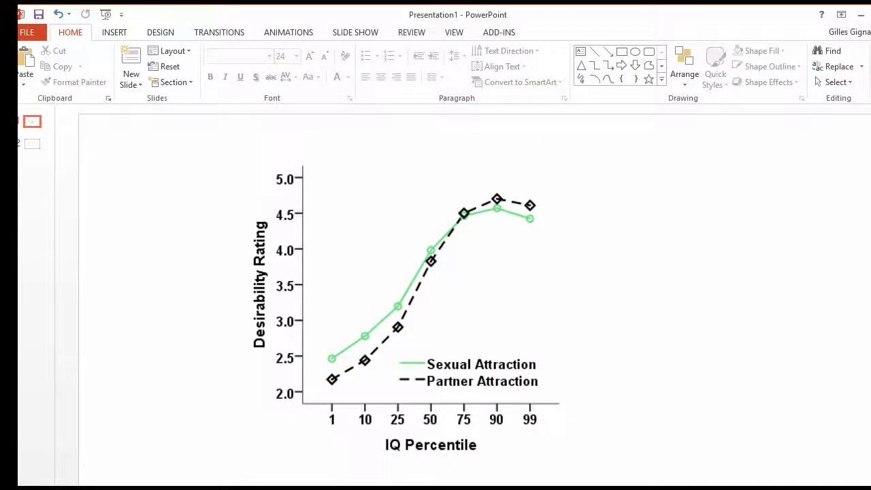
pyautogui.scroll(-1, 403, 451)
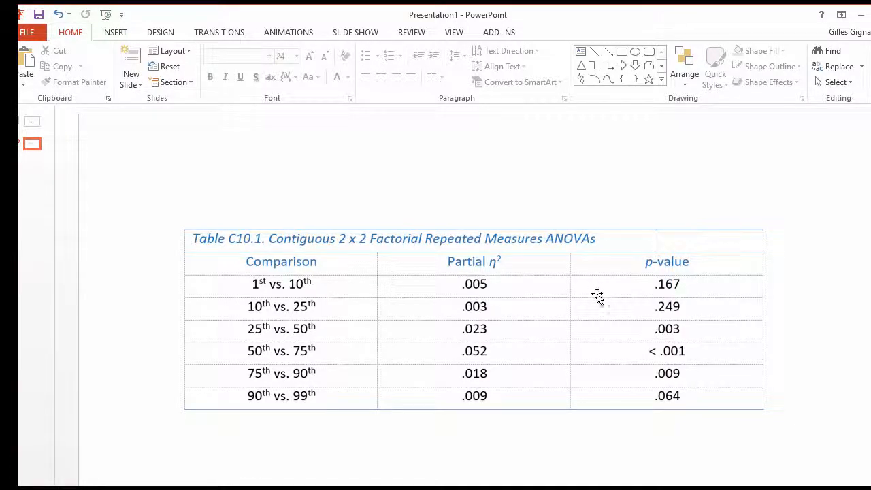
# Compare the contiguous 2 x 2 ANOVA table, including the 90th vs. 99th row, with the desirability rating plot
pyautogui.scroll(1, 460, 425)
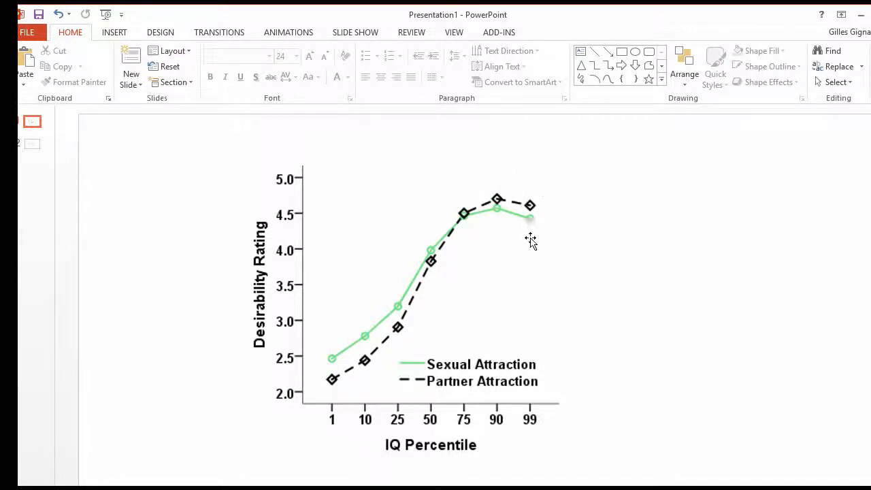
pyautogui.scroll(-1, 517, 311)
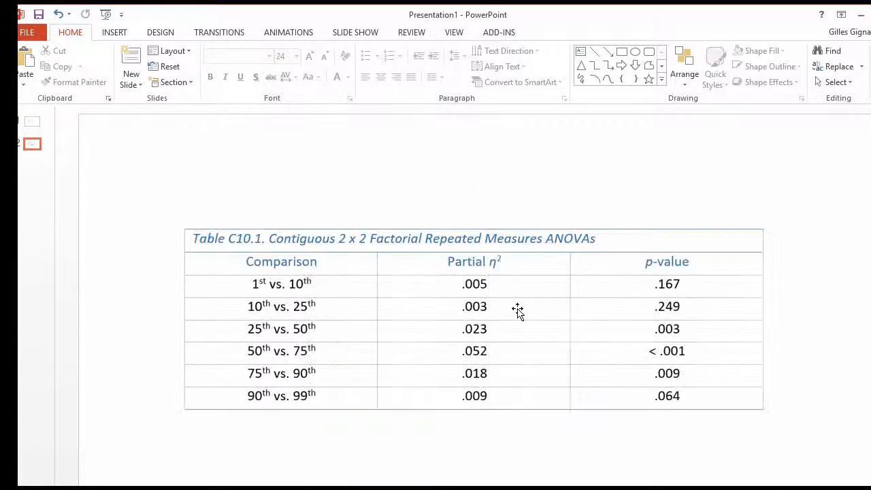
pyautogui.scroll(1, 517, 310)
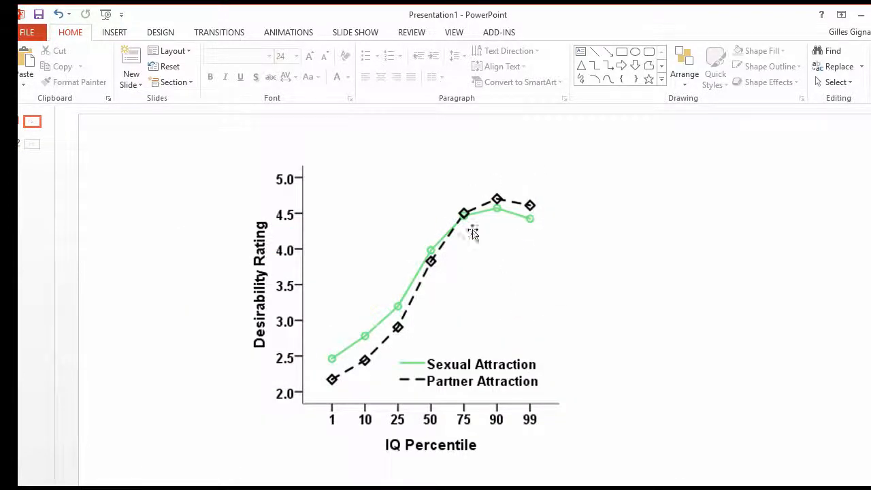
pyautogui.scroll(-1, 537, 290)
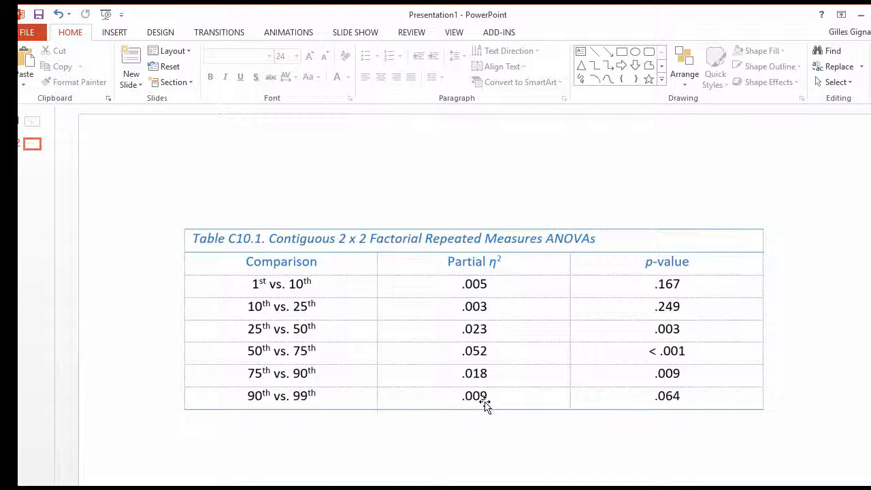
pyautogui.scroll(1, 485, 402)
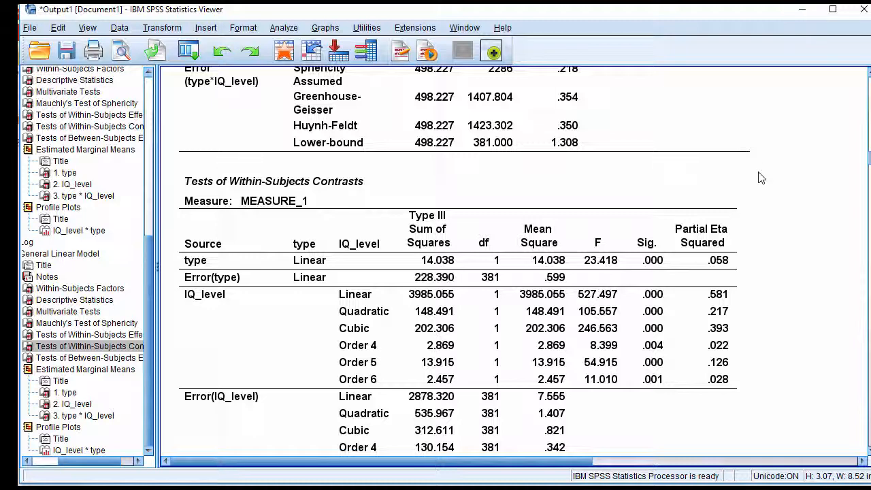
# Review the seven-level ANOVA output in SPSS, covering within-subjects contrasts, estimated marginal means for type and IQ_level, and within-subjects effects
pyautogui.click(802, 10)
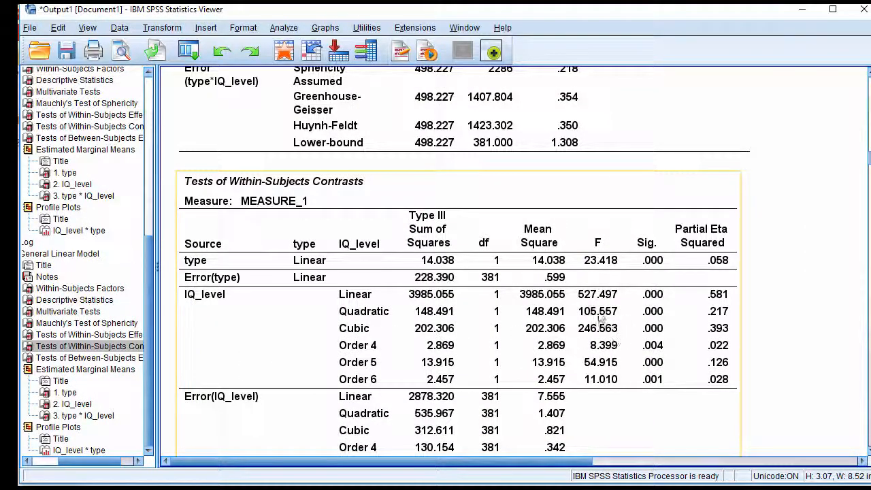
pyautogui.scroll(-3, 596, 332)
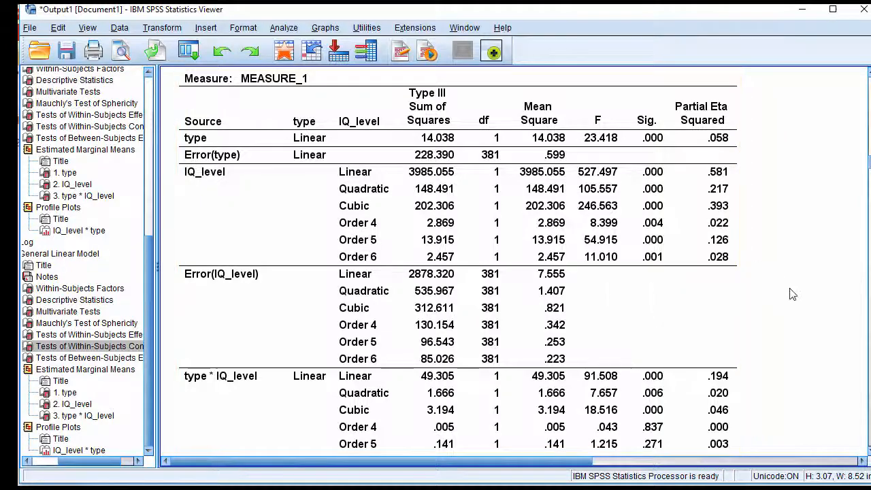
pyautogui.scroll(-5, 792, 295)
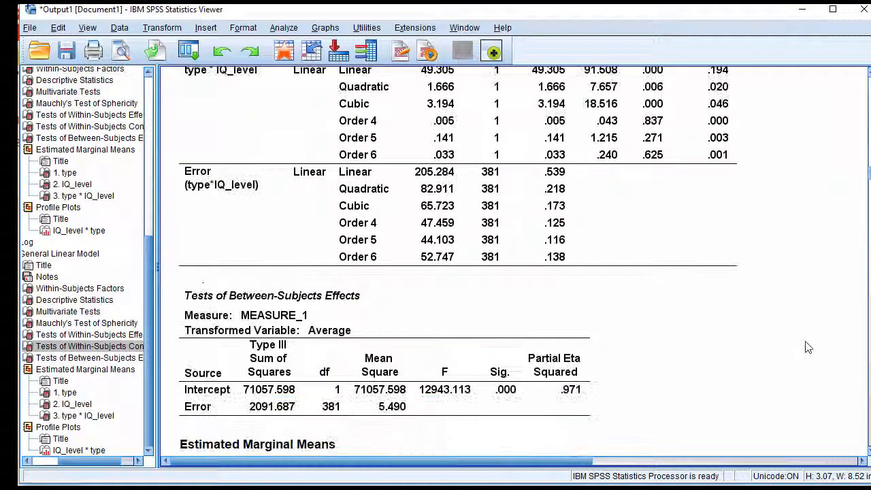
pyautogui.scroll(9, 804, 401)
pyautogui.scroll(2, 805, 346)
pyautogui.scroll(-12, 806, 346)
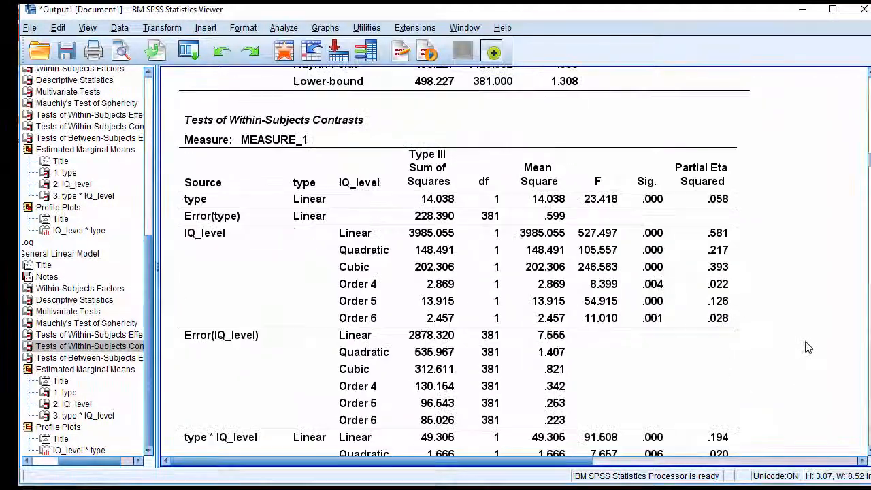
pyautogui.scroll(-15, 804, 347)
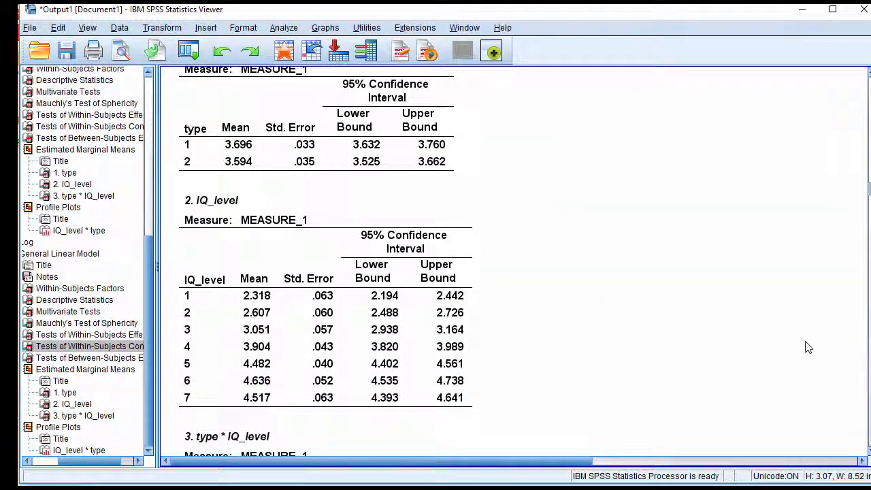
pyautogui.scroll(-2, 805, 347)
pyautogui.scroll(6, 807, 346)
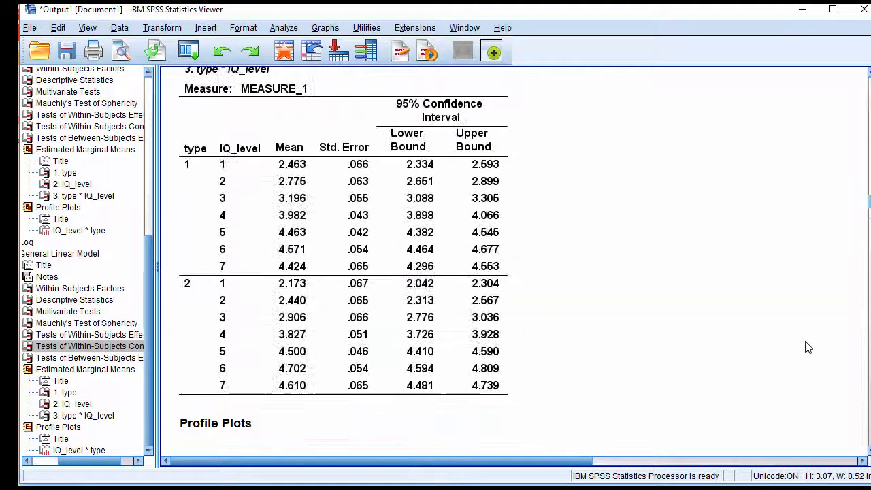
pyautogui.scroll(-6, 807, 346)
pyautogui.scroll(20, 790, 357)
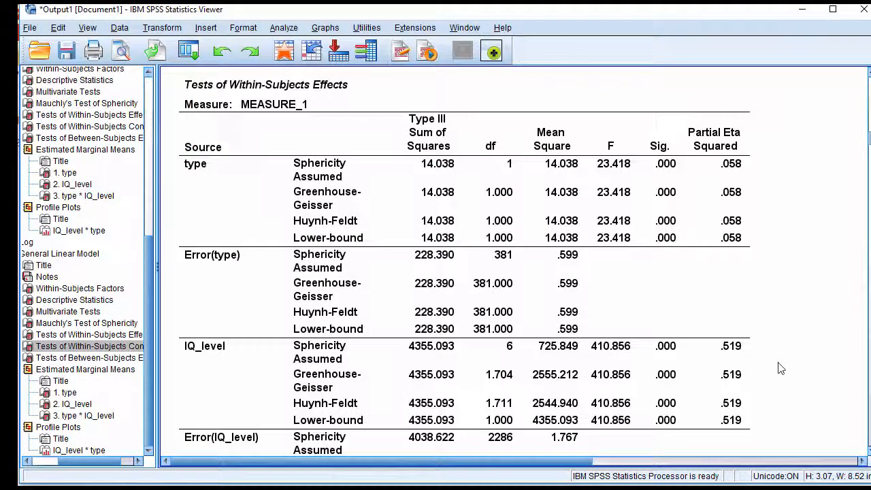